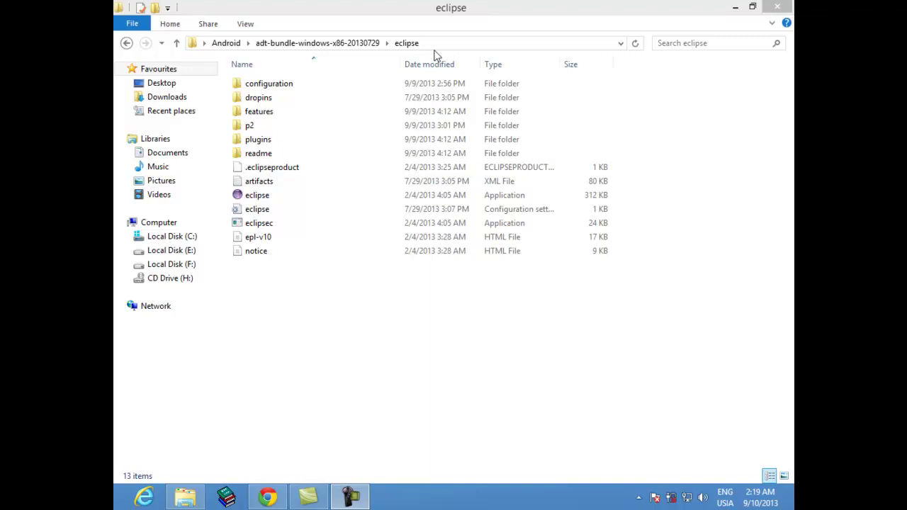
left_click(350, 44)
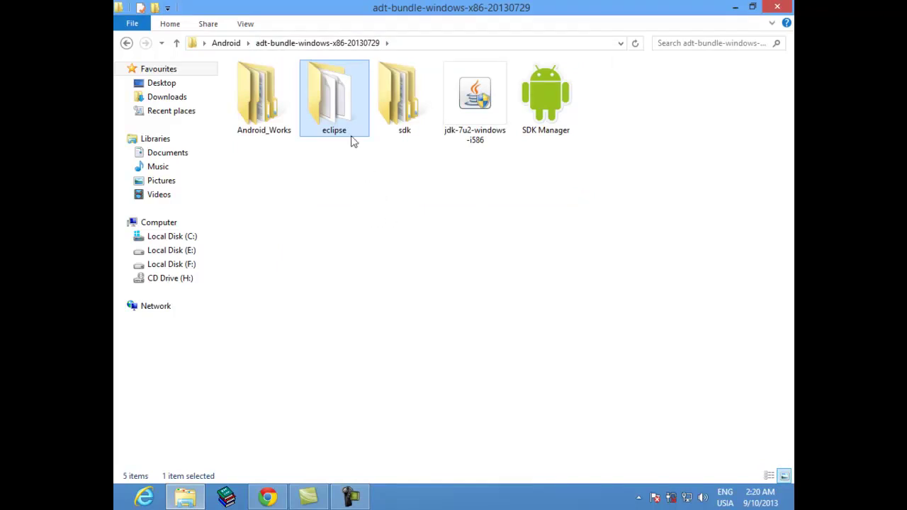
left_click(264, 129)
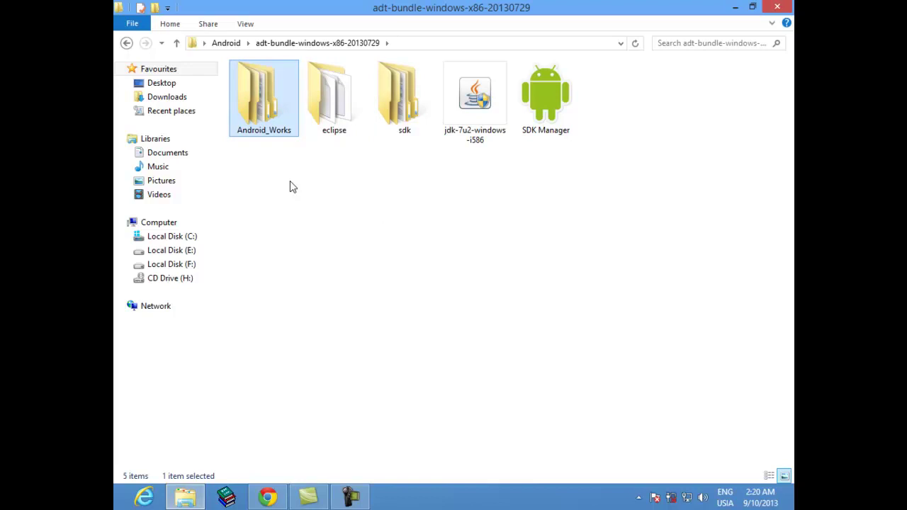
left_click(341, 116)
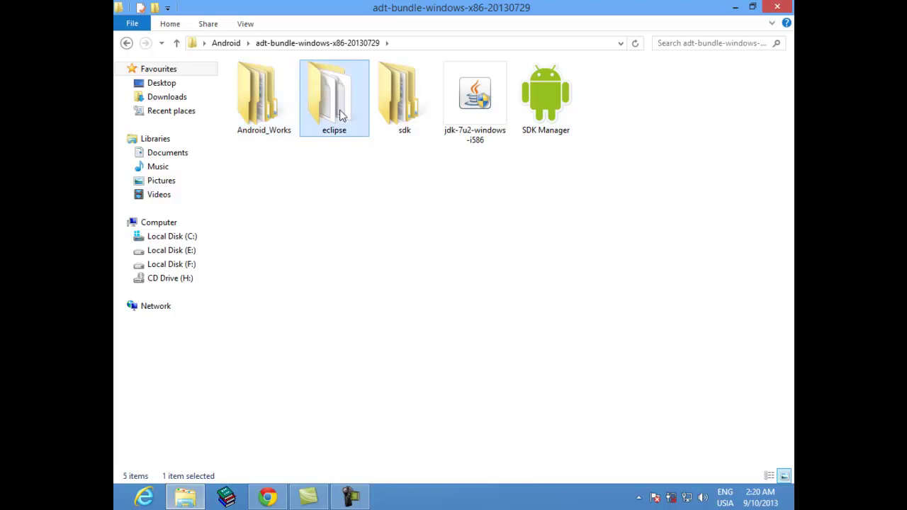
double_click(341, 116)
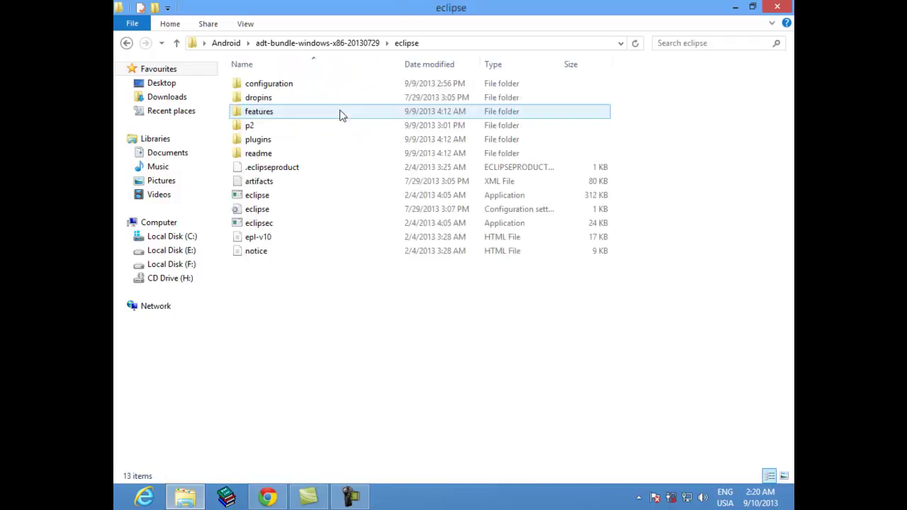
Pin the eclipse application to the taskbar.
right_click(273, 204)
left_click(271, 203)
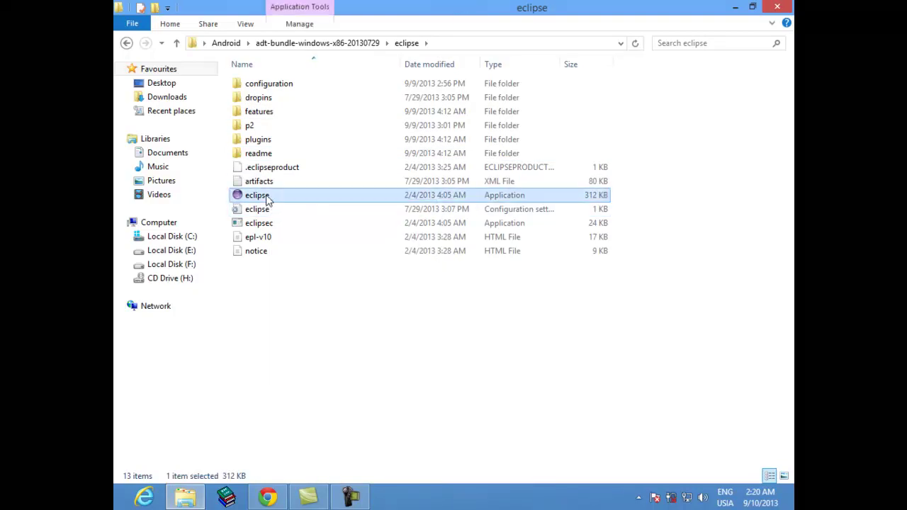
right_click(305, 201)
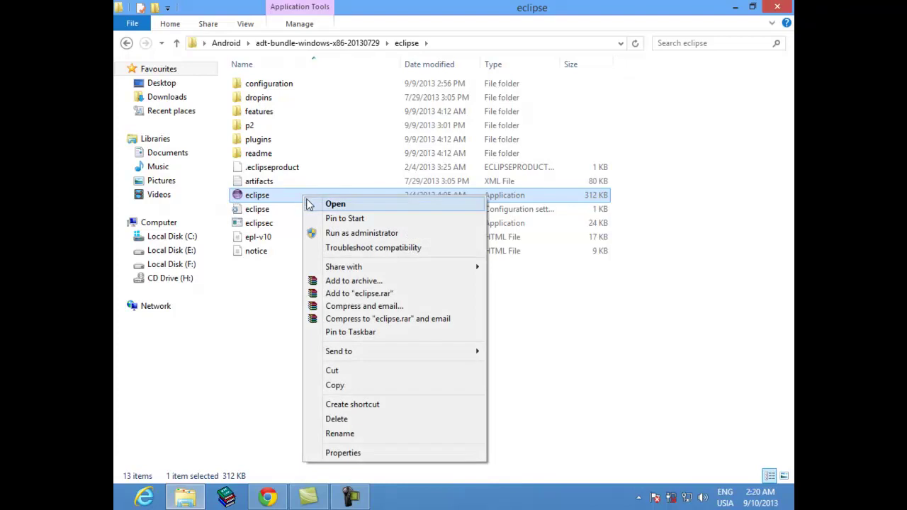
left_click(348, 332)
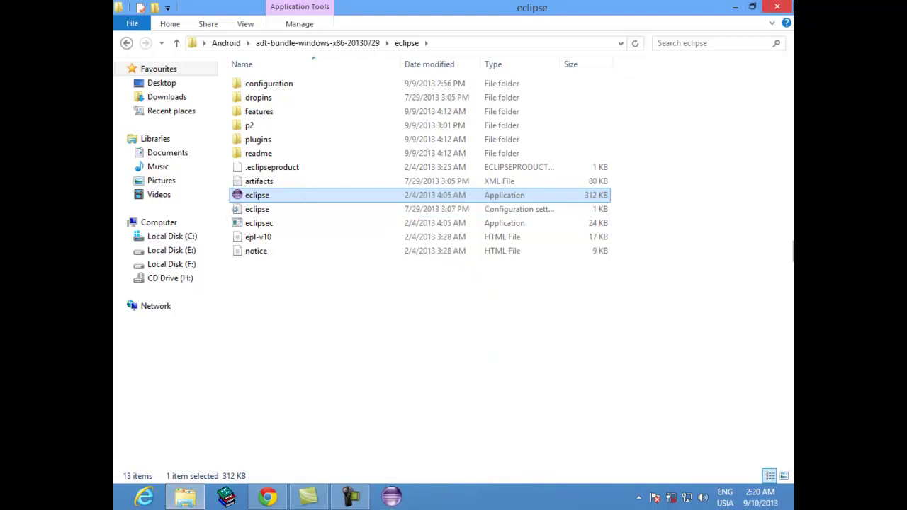
Clear the open windows from the desktop and launch Eclipse from its pinned shortcut.
left_click(790, 7)
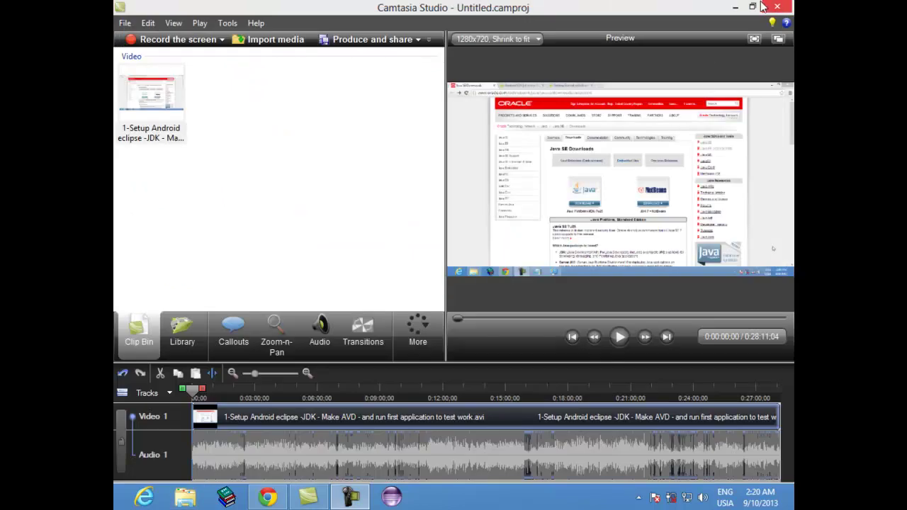
left_click(738, 7)
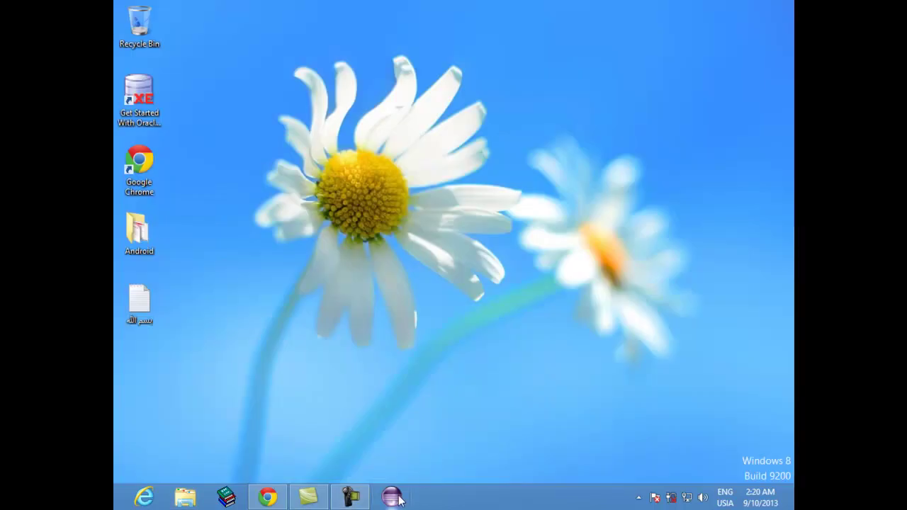
left_click(394, 498)
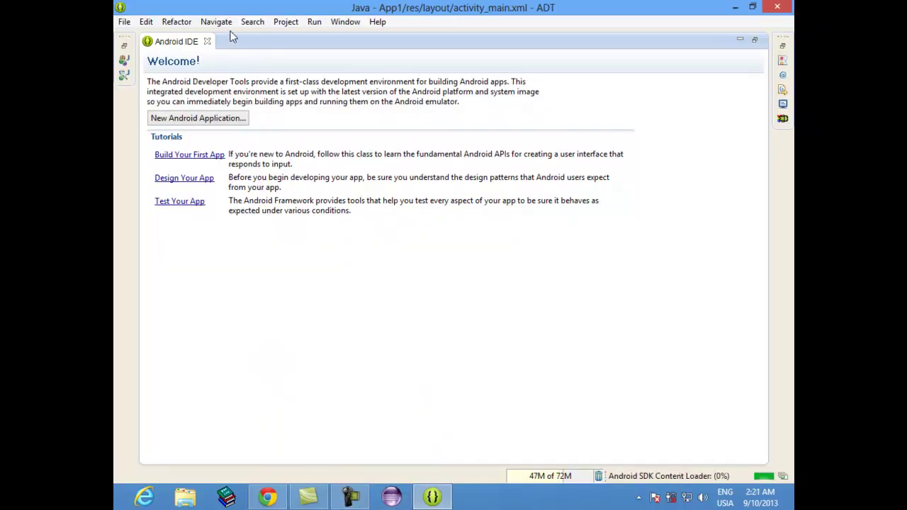
Restore the Package Explorer from the welcome page and look through the contents of the App1 project.
left_click(124, 61)
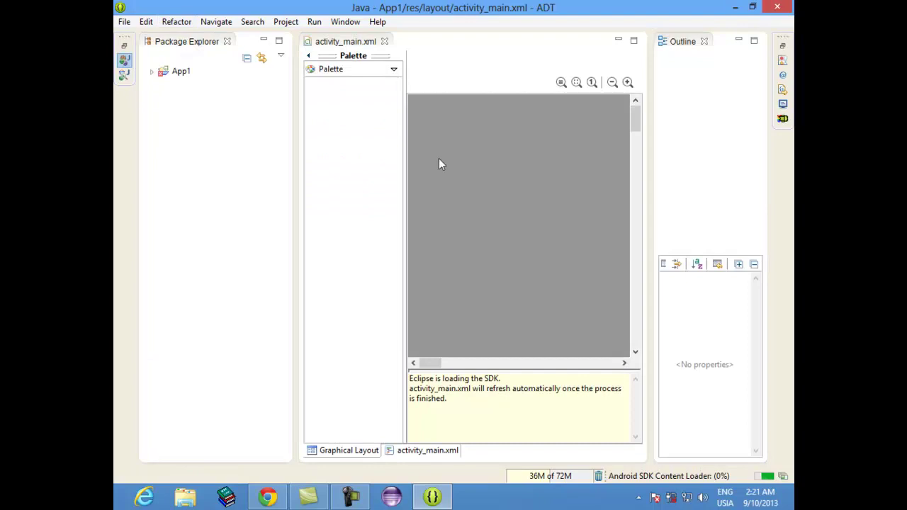
left_click(164, 78)
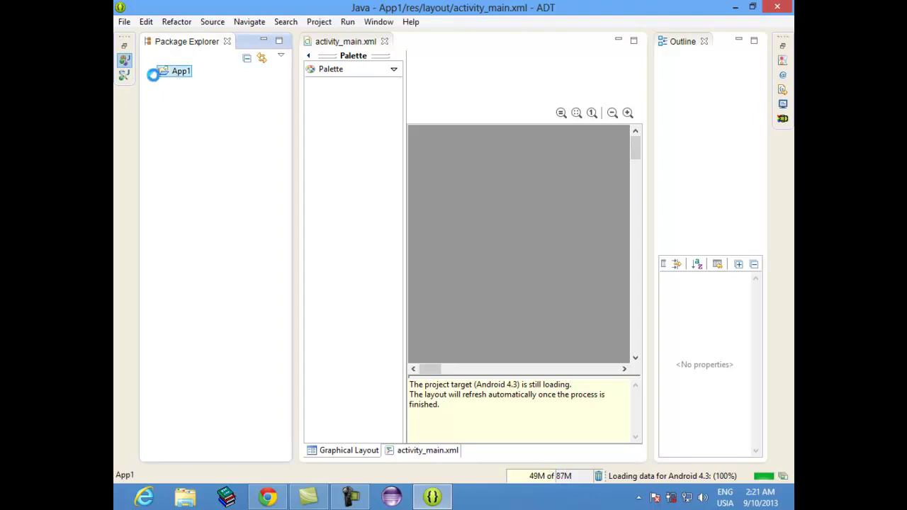
left_click(152, 71)
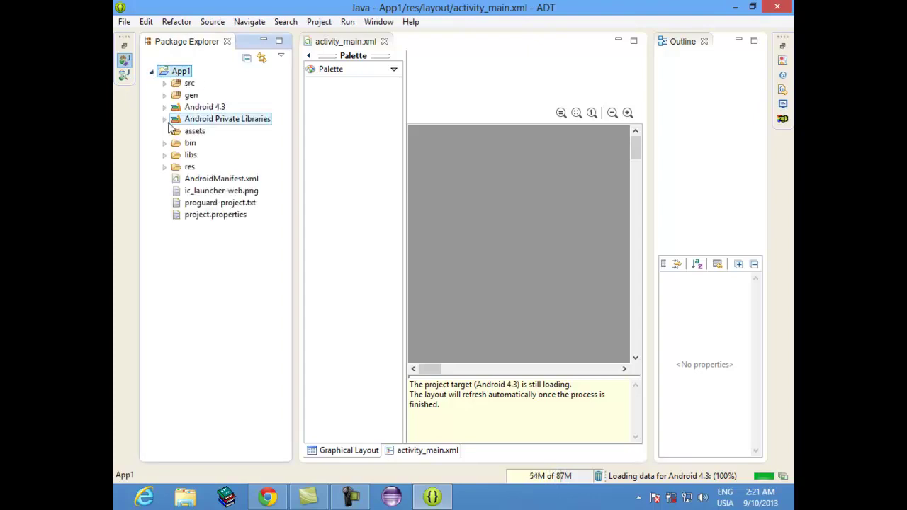
left_click(151, 71)
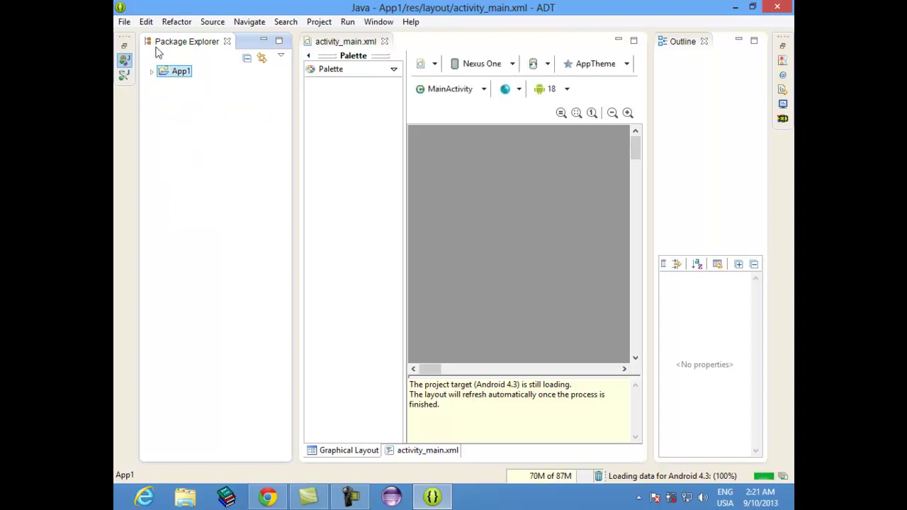
left_click(124, 22)
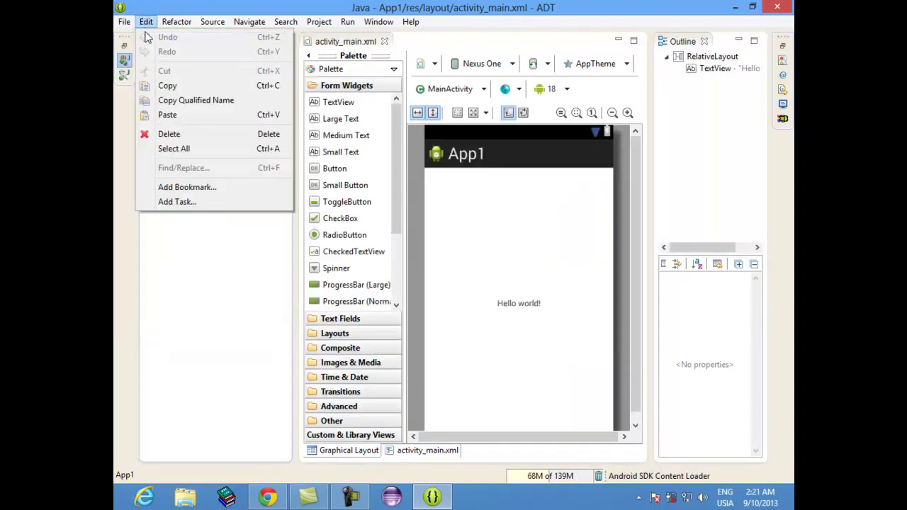
mouse_move(285, 22)
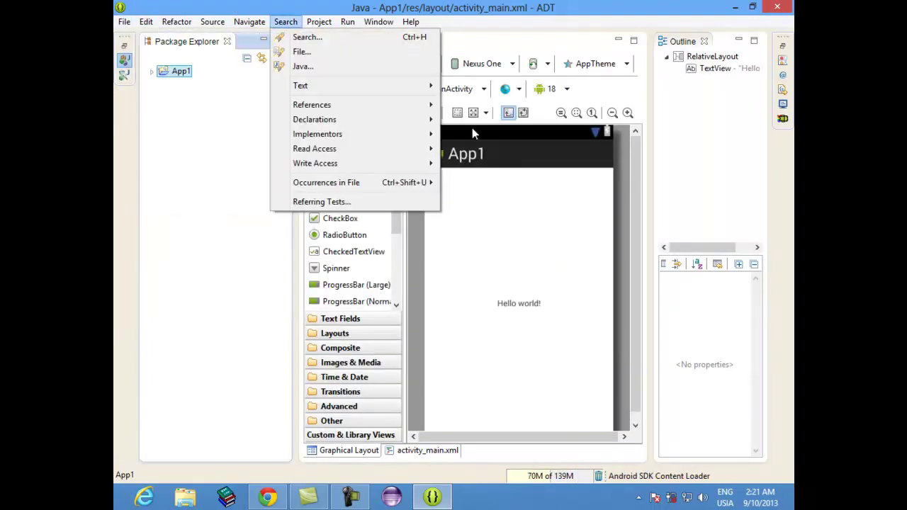
left_click(622, 248)
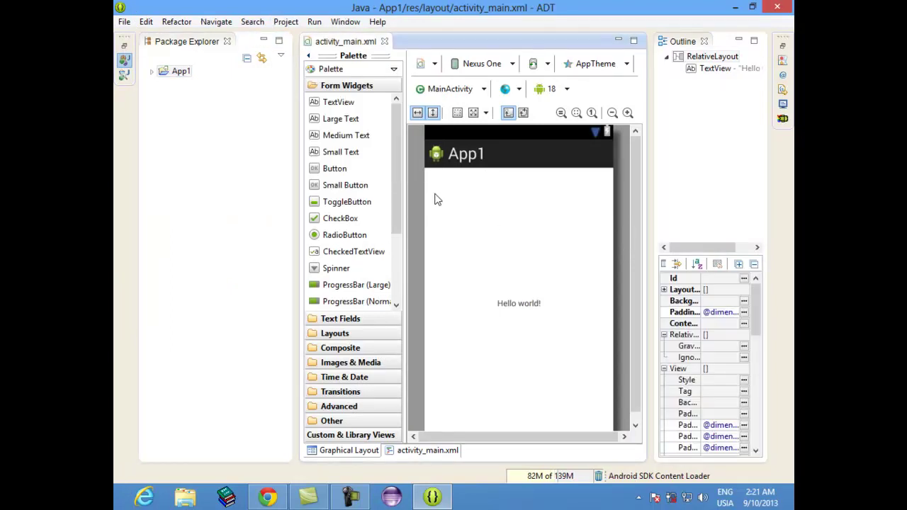
Start a new Android Application Project and name the application App2.
left_click(124, 22)
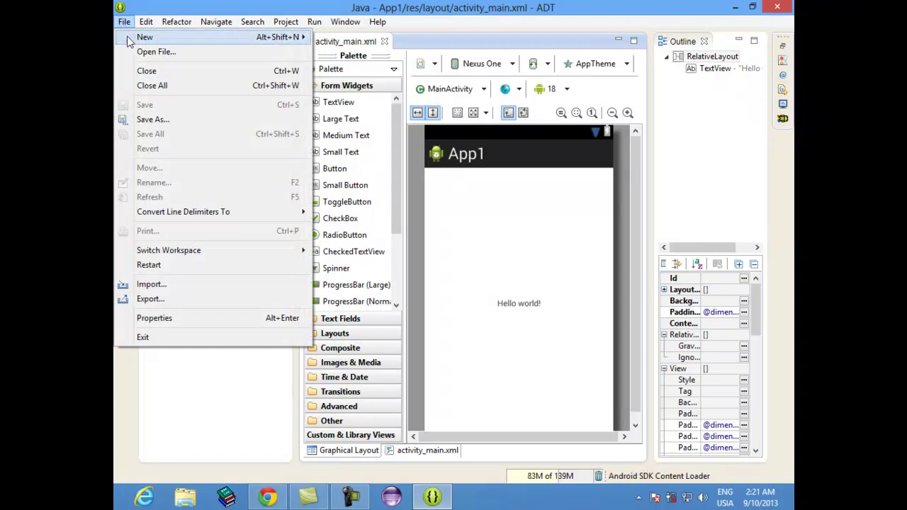
mouse_move(153, 37)
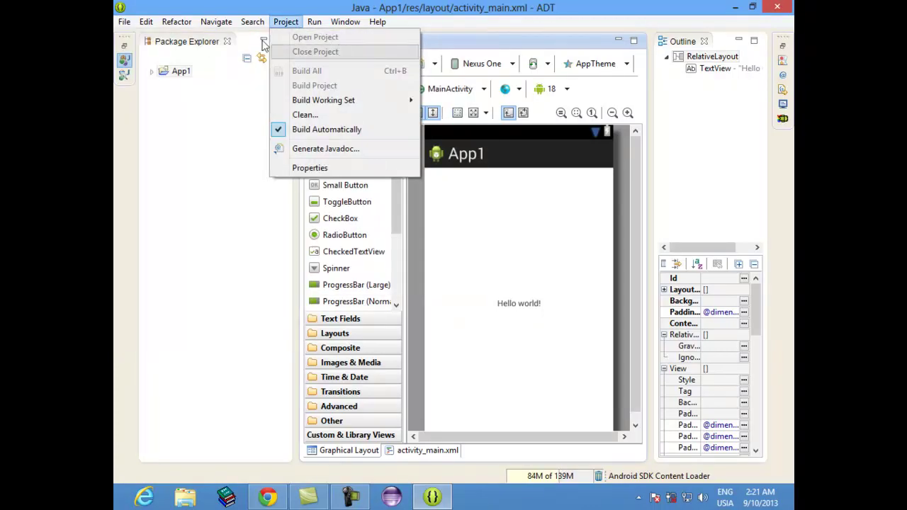
key("Right")
key("Down")
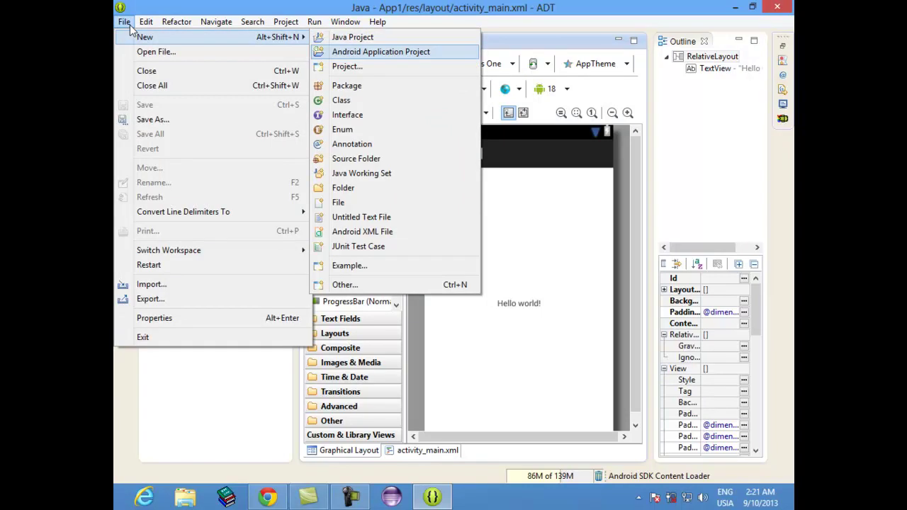
key("Return")
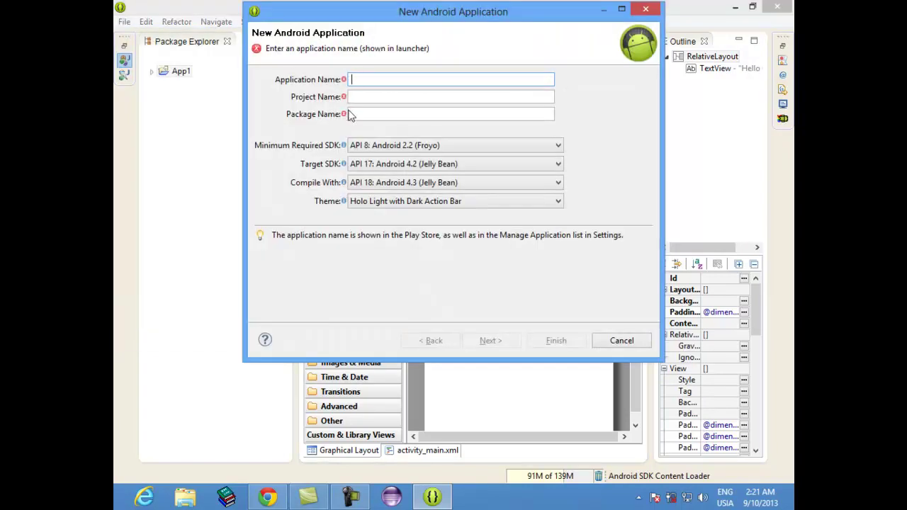
type("App2")
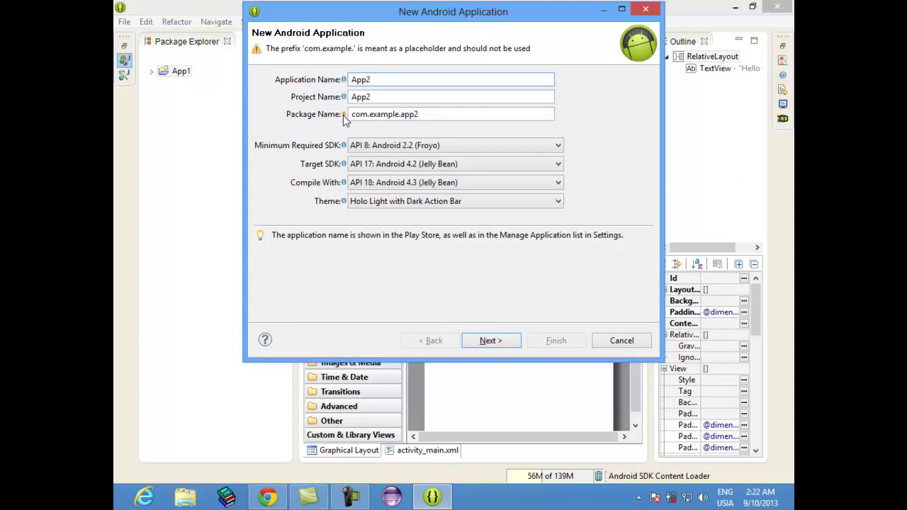
Change the new application's package name to com.examples.app2.
mouse_move(344, 117)
double_click(363, 81)
left_click(419, 114)
left_click_drag(420, 114, 403, 116)
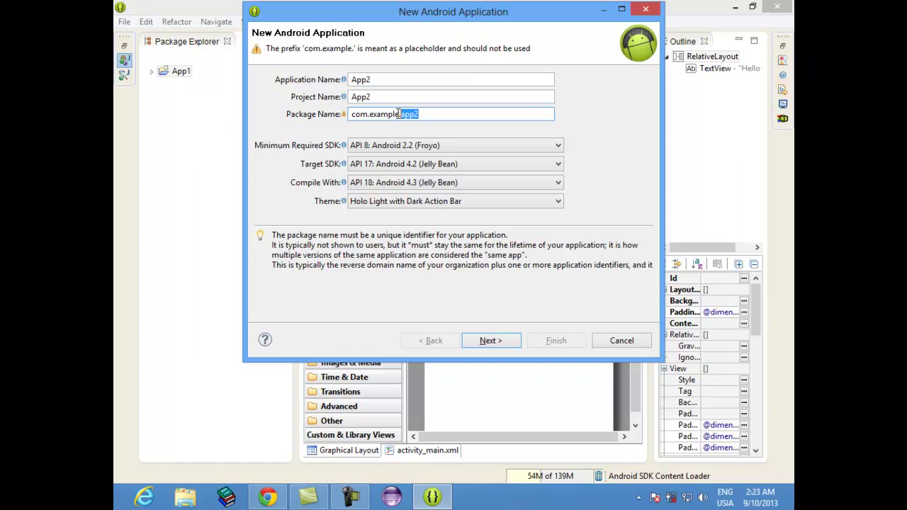
left_click_drag(401, 115, 369, 114)
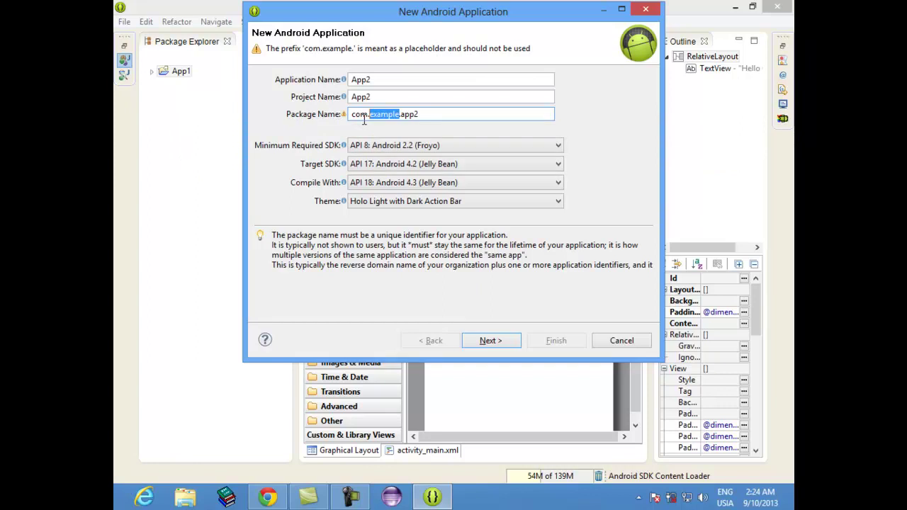
left_click(399, 118)
type("s")
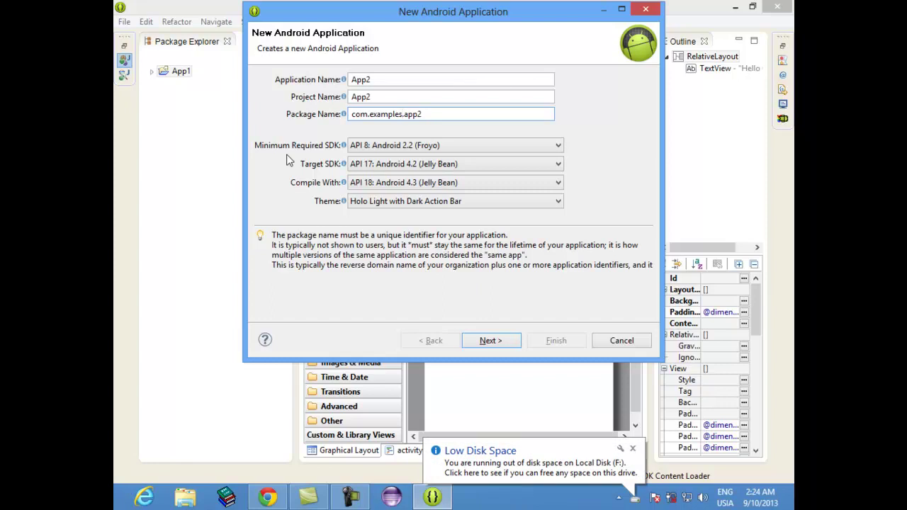
Keep the minimum required SDK at API 8: Android 2.2 (Froyo) and set the target SDK to API 16: Android 4.1 (Jelly Bean).
left_click(375, 147)
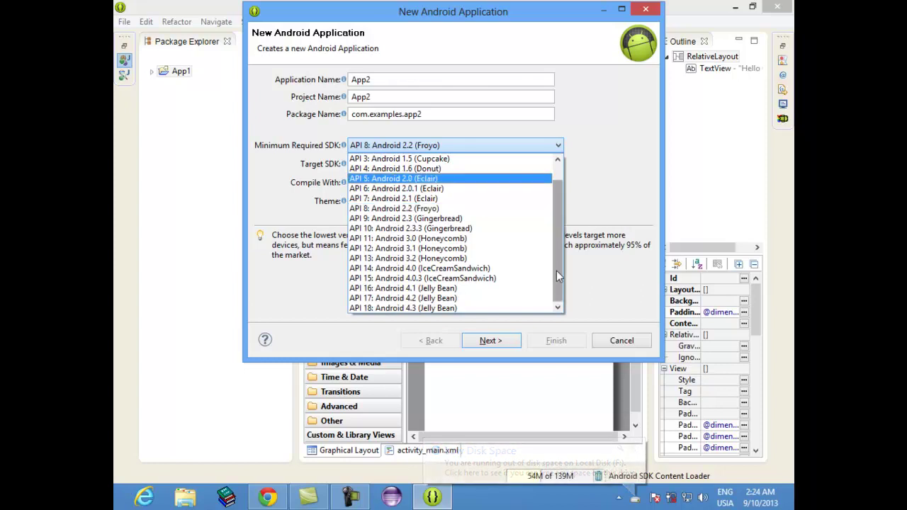
mouse_move(556, 277)
left_mouse_down()
mouse_move(556, 223)
mouse_move(558, 282)
left_mouse_up()
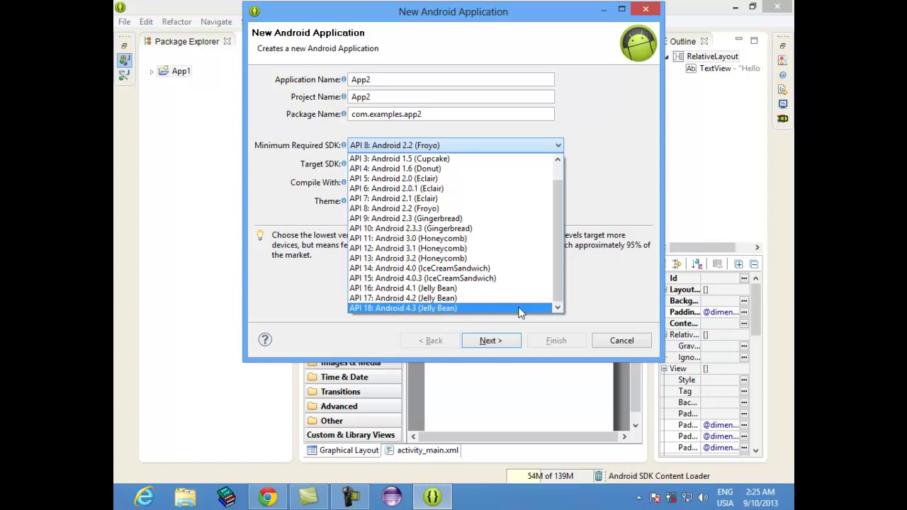
left_click(380, 146)
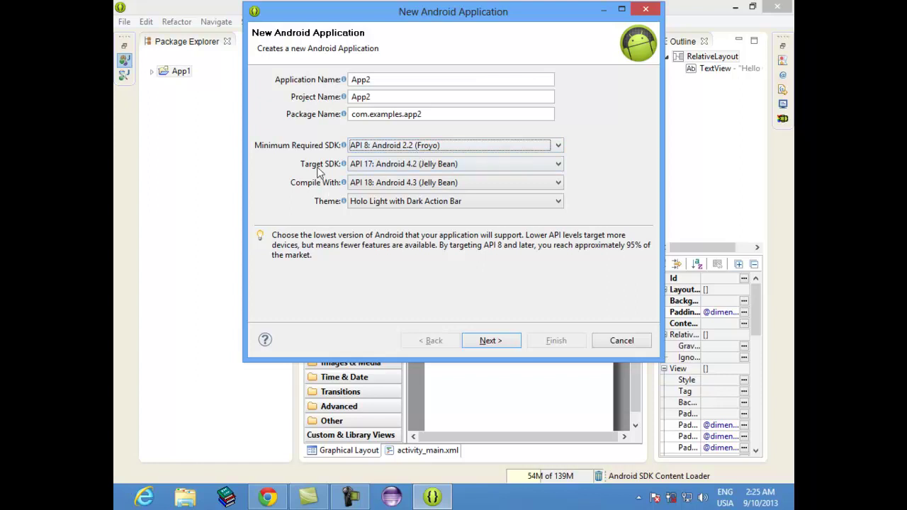
left_click(358, 168)
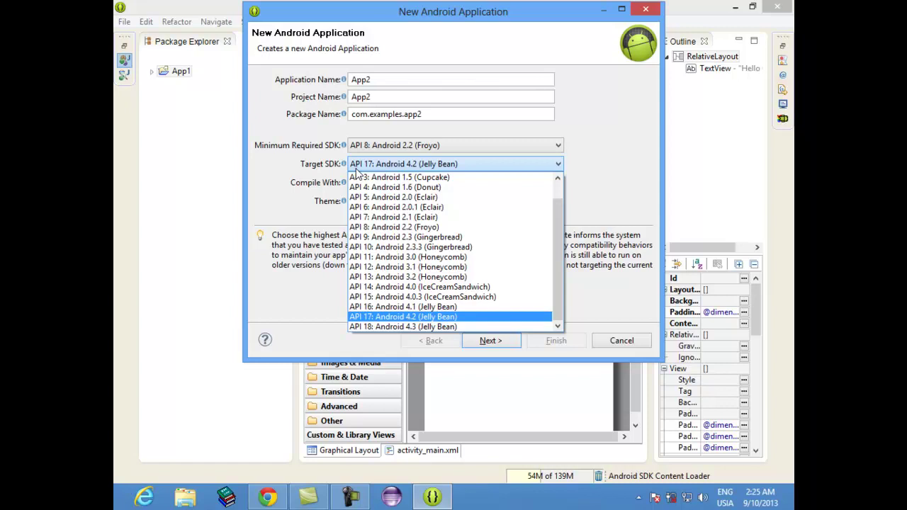
left_click(456, 309)
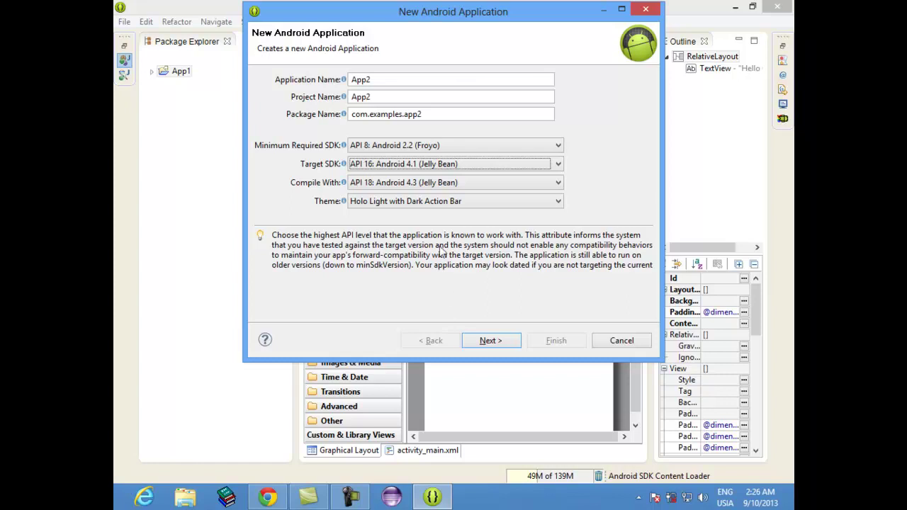
Check the available compile SDK and theme choices, and move the wizard aside to view the App1 layout preview.
left_click(414, 185)
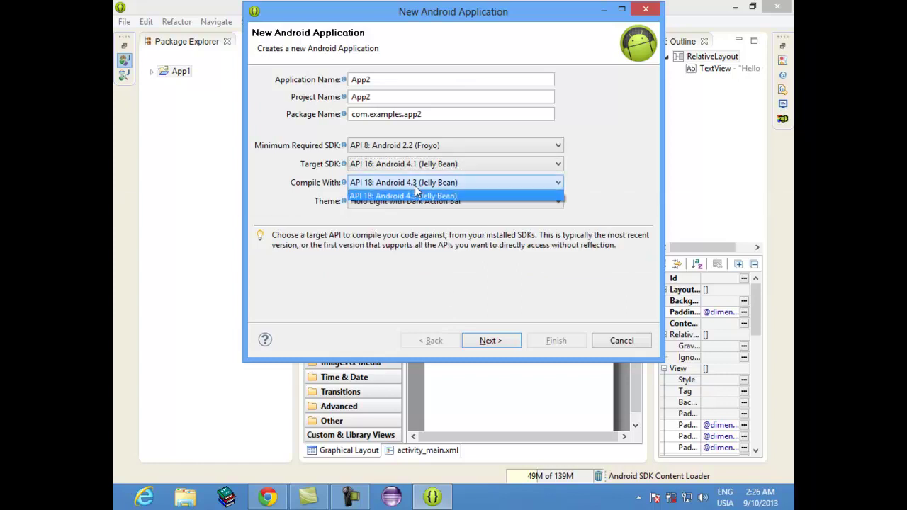
left_click(415, 185)
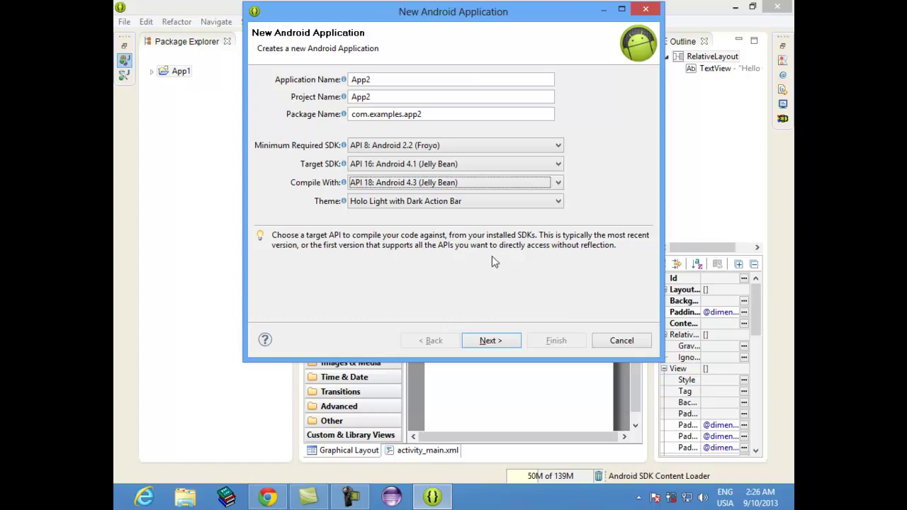
left_click(478, 204)
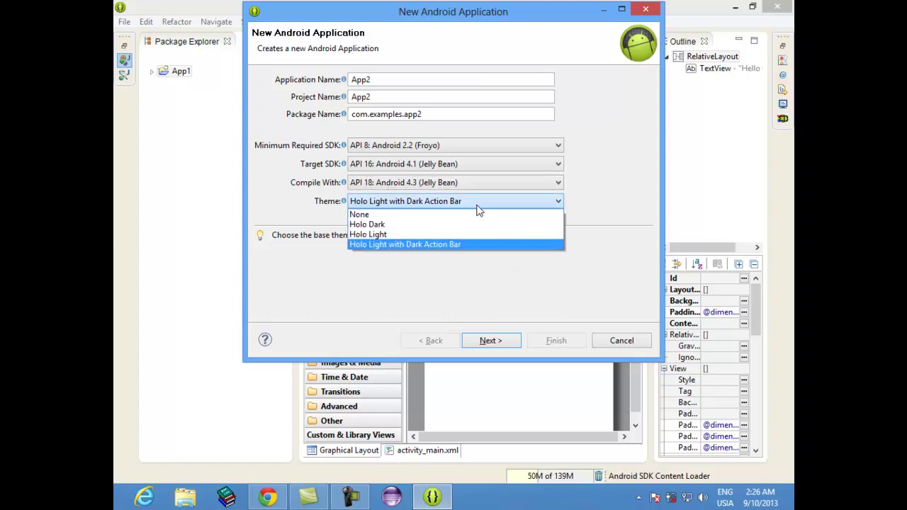
left_click(477, 207)
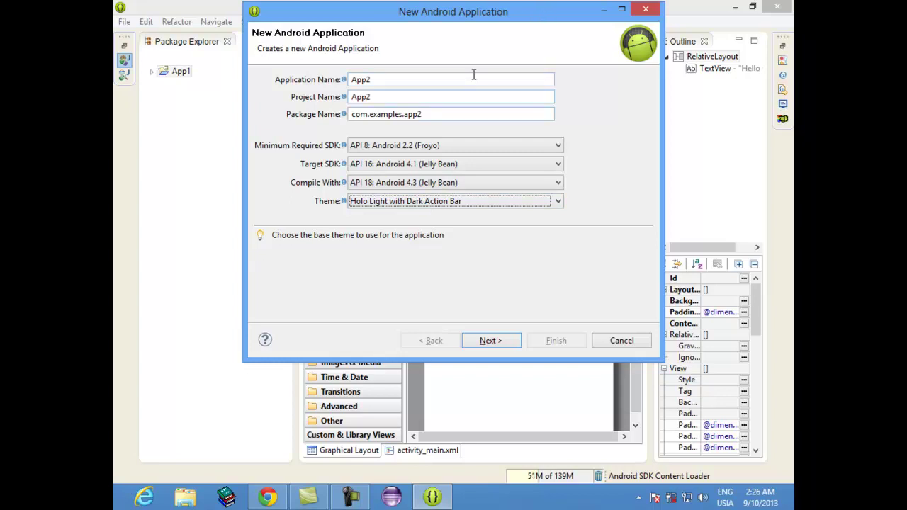
left_click_drag(534, 20, 286, 82)
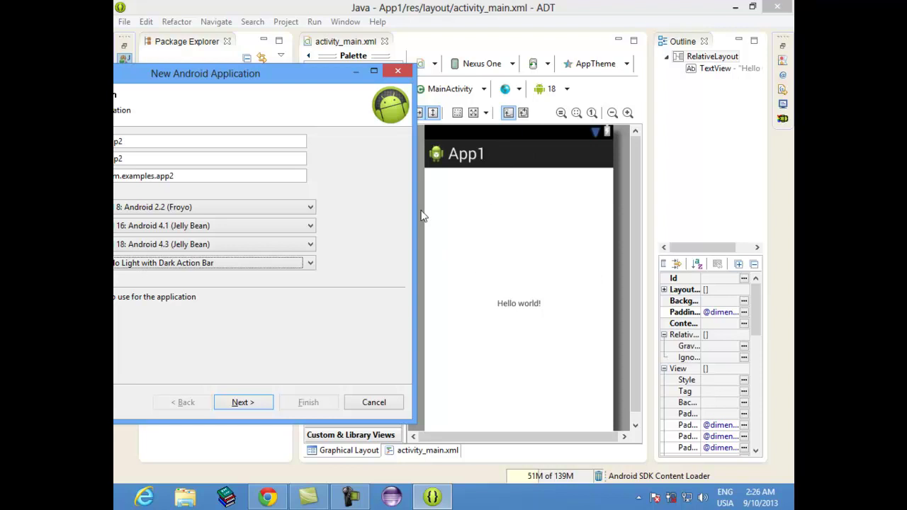
Keep Holo Light with Dark Action Bar as the theme after trying Holo Dark, and accept the default project configuration options.
left_click_drag(246, 73, 467, 44)
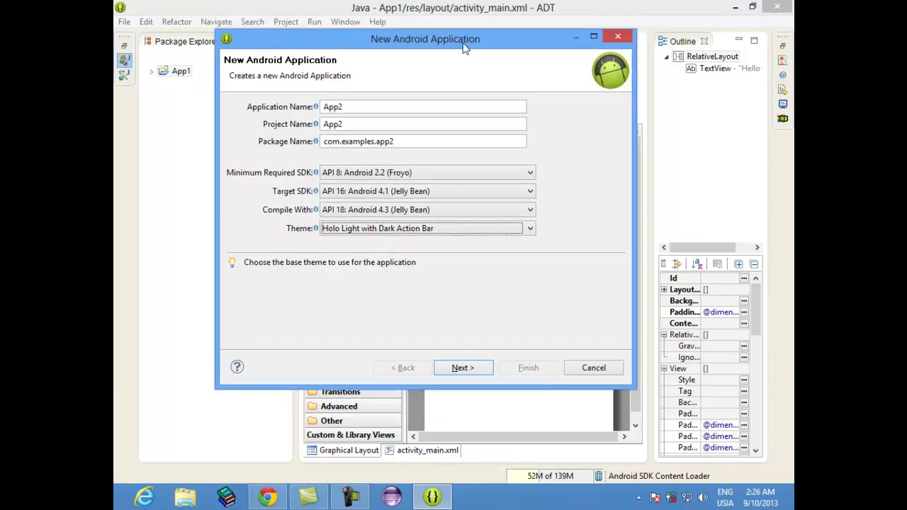
left_click(326, 231)
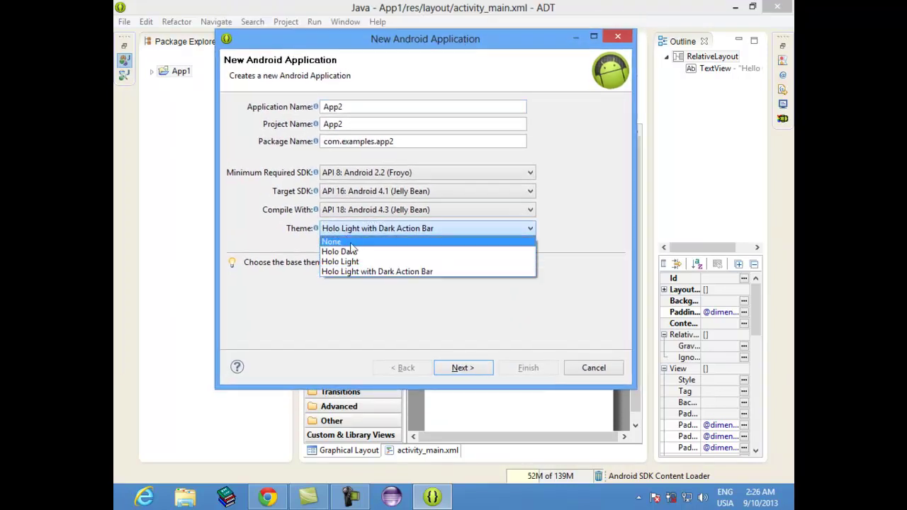
left_click(352, 252)
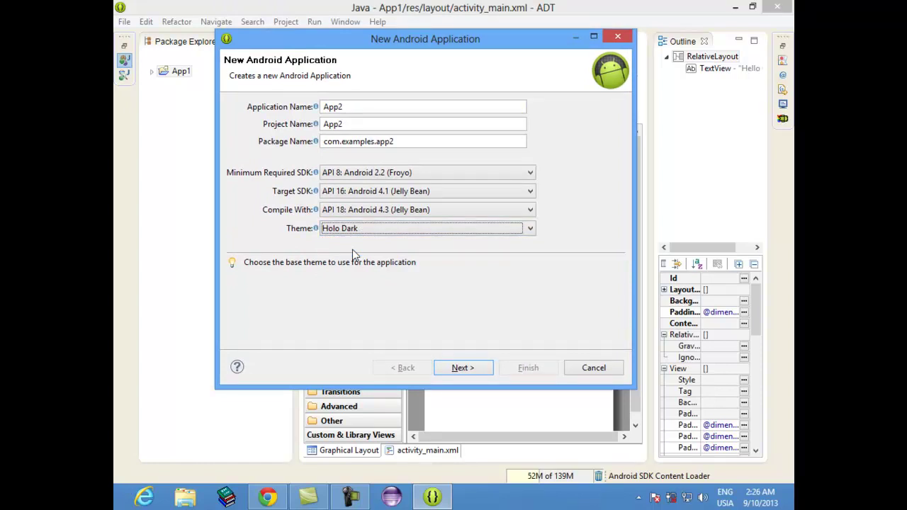
key("Down")
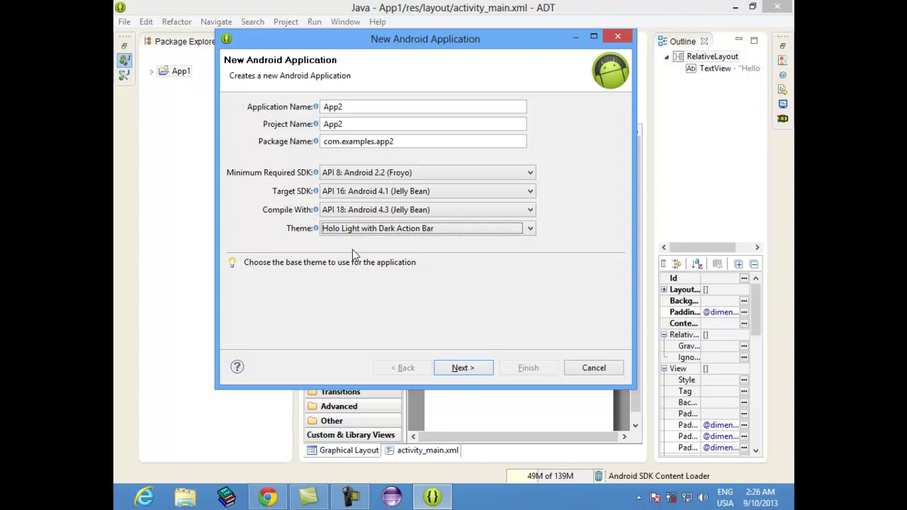
left_click(459, 369)
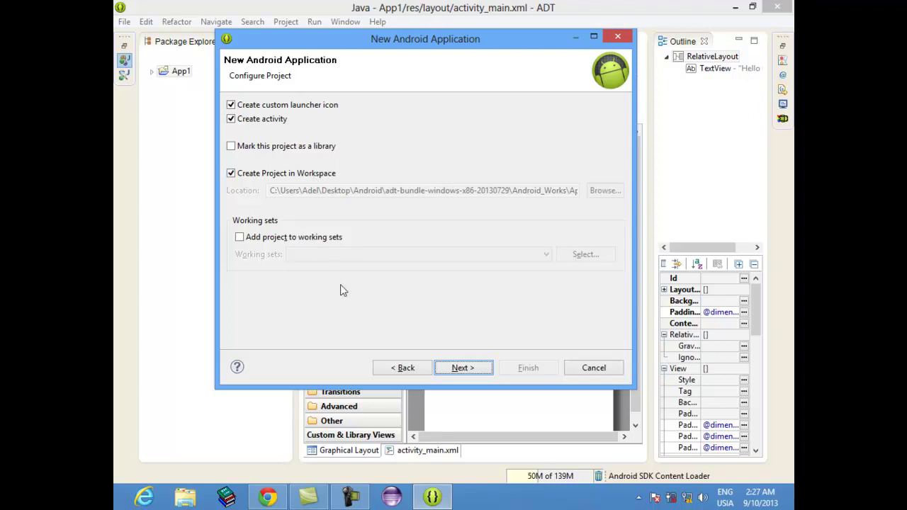
left_click(475, 370)
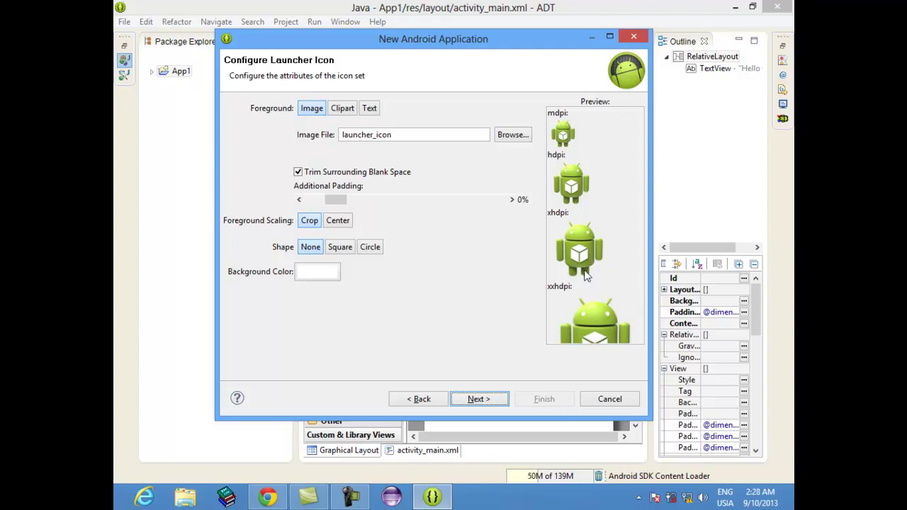
Try clipart and the text "Abc" as the launcher icon's foreground, and return to the launcher_icon image.
left_click(338, 112)
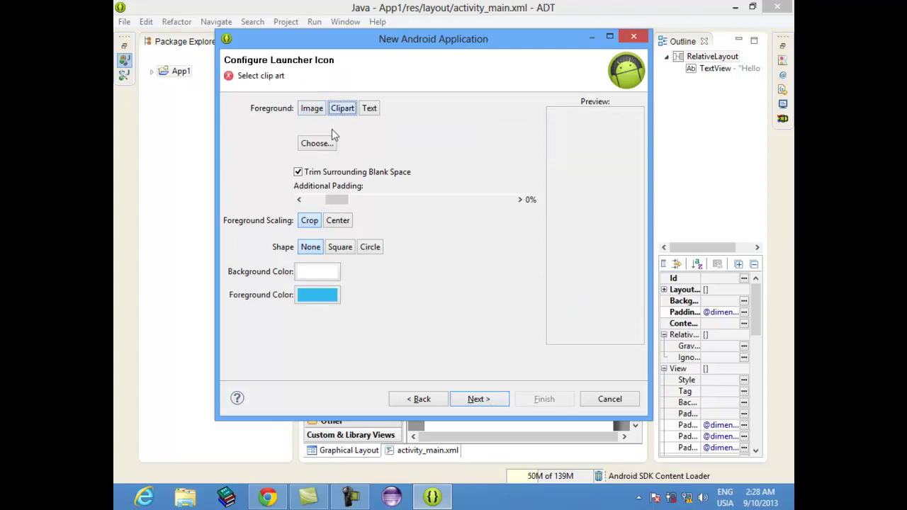
left_click(325, 148)
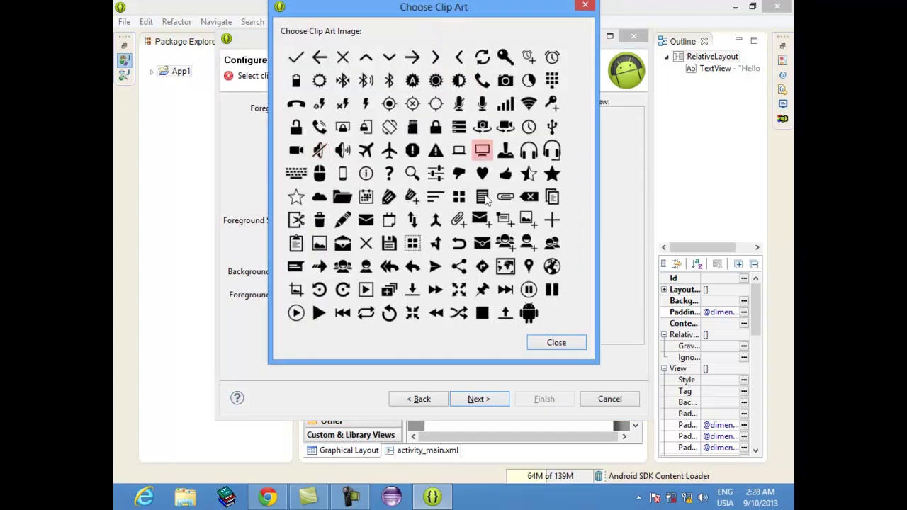
left_click(553, 344)
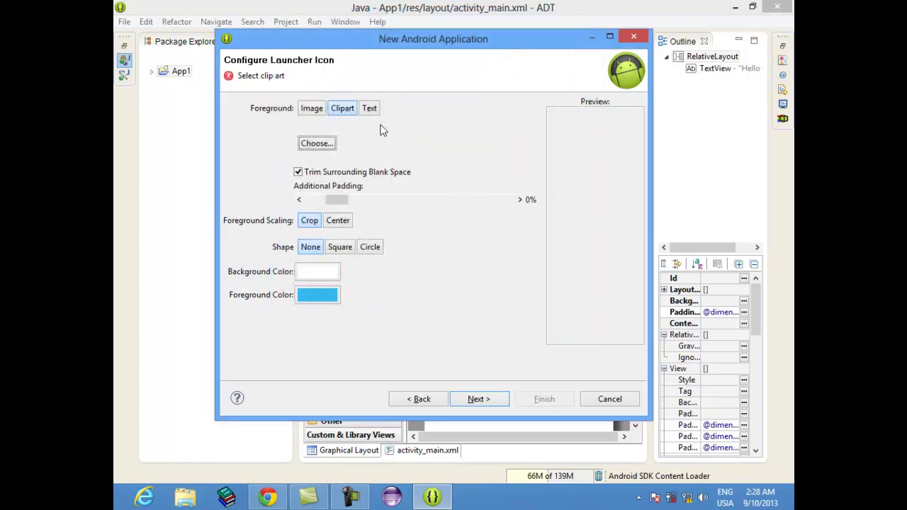
left_click(369, 108)
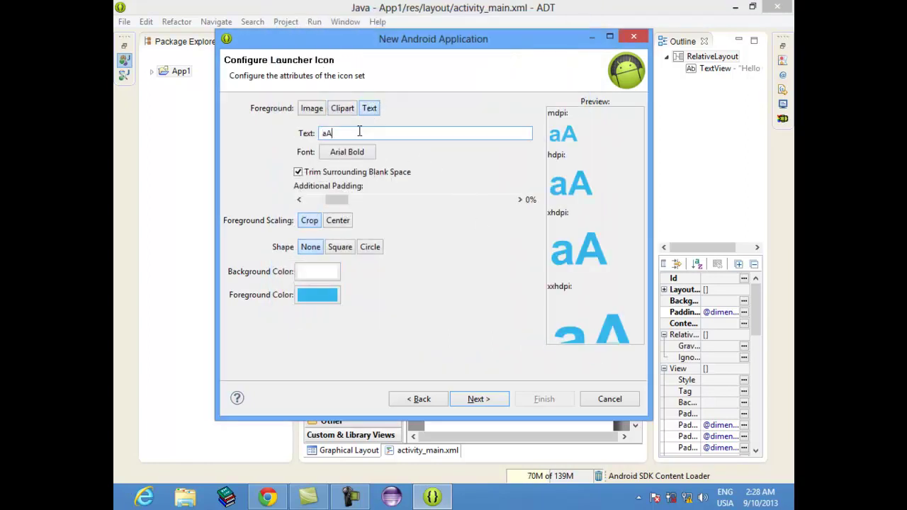
left_click_drag(359, 138, 260, 133)
type("Abc")
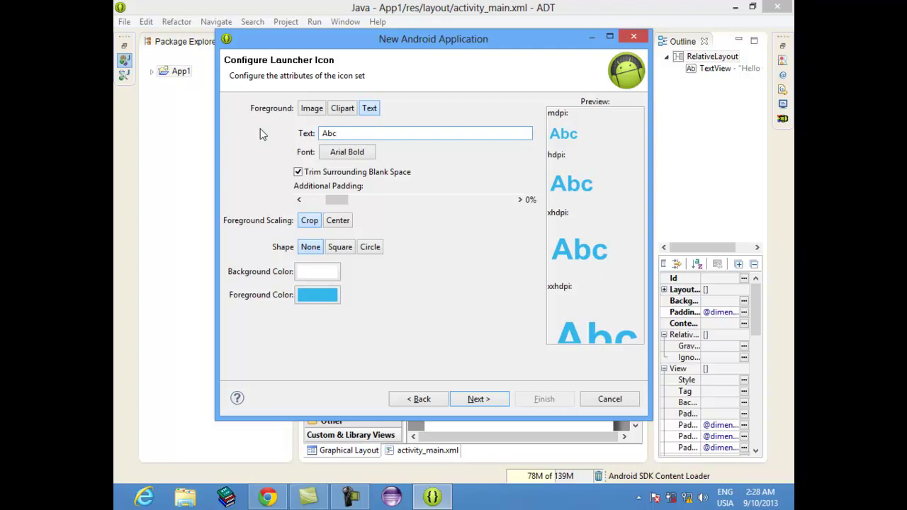
left_click(307, 113)
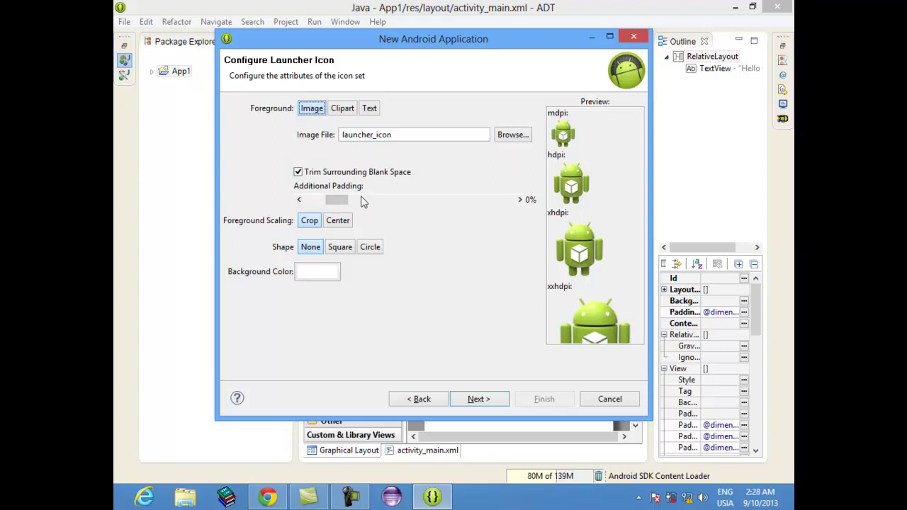
Compare Crop and Center foreground scaling at different paddings, keeping Crop with 6% additional padding for the launcher icon.
mouse_move(343, 205)
left_mouse_down()
mouse_move(405, 208)
mouse_move(348, 205)
left_mouse_up()
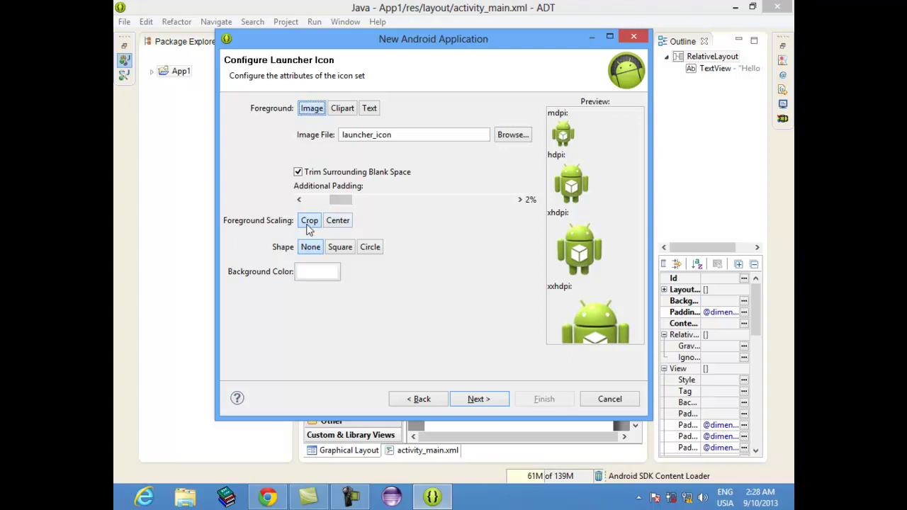
left_click(344, 223)
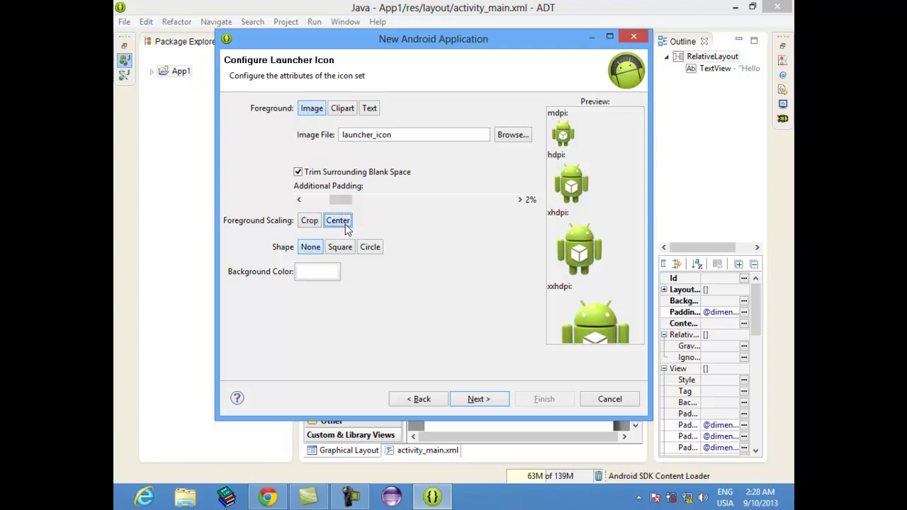
left_click(313, 224)
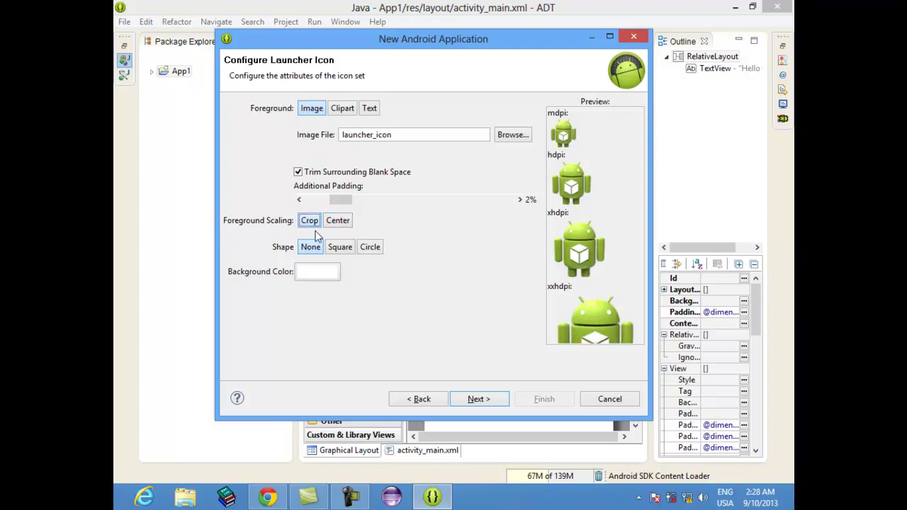
left_click(329, 224)
left_click(313, 223)
left_click_drag(347, 201, 317, 202)
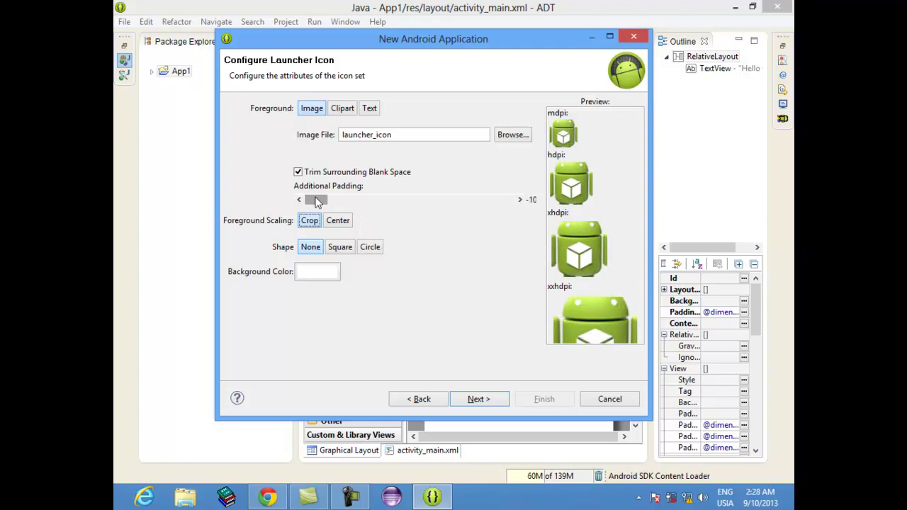
left_click(338, 221)
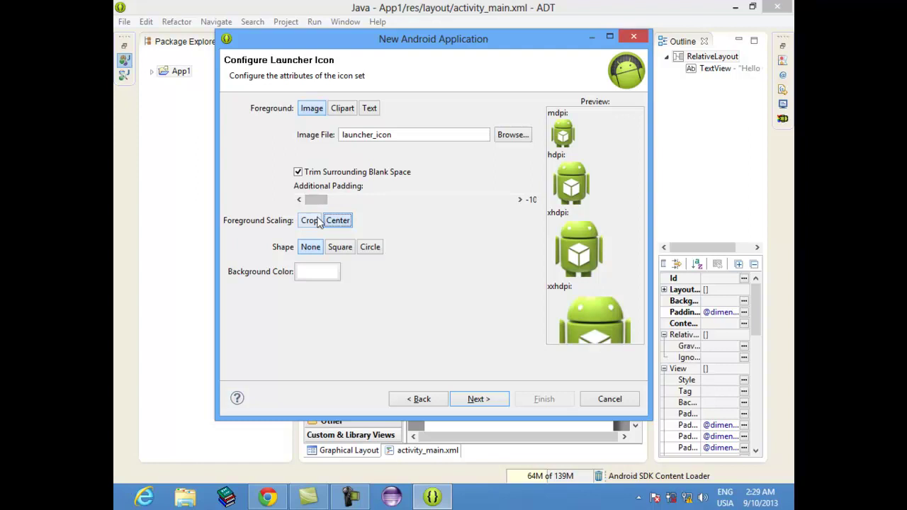
left_click(319, 222)
left_click_drag(314, 200, 350, 205)
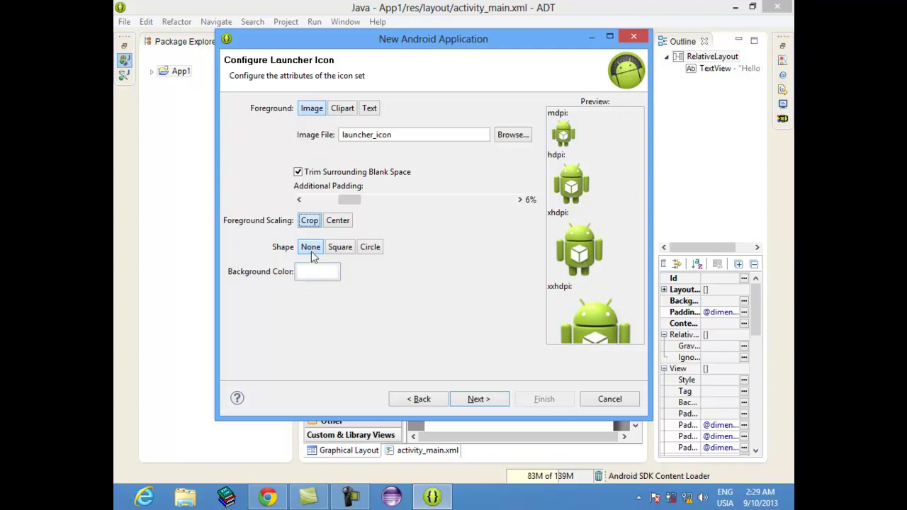
Compare the launcher icon's shapes, choose Circle with the white background color, and continue to the activity selection.
left_click(373, 253)
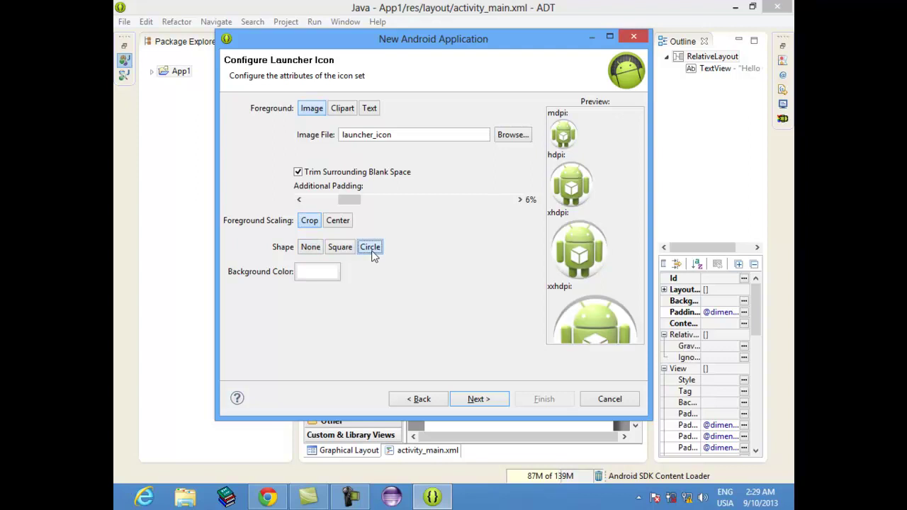
left_click(340, 252)
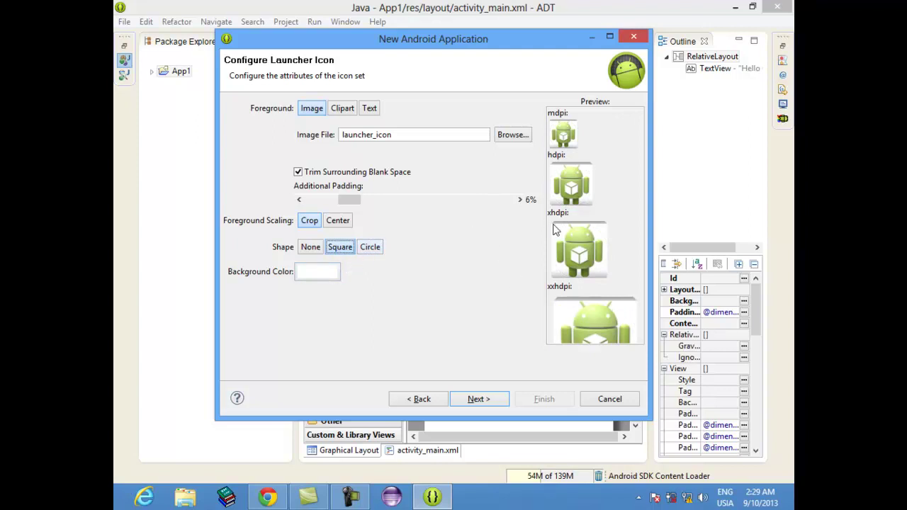
left_click(314, 275)
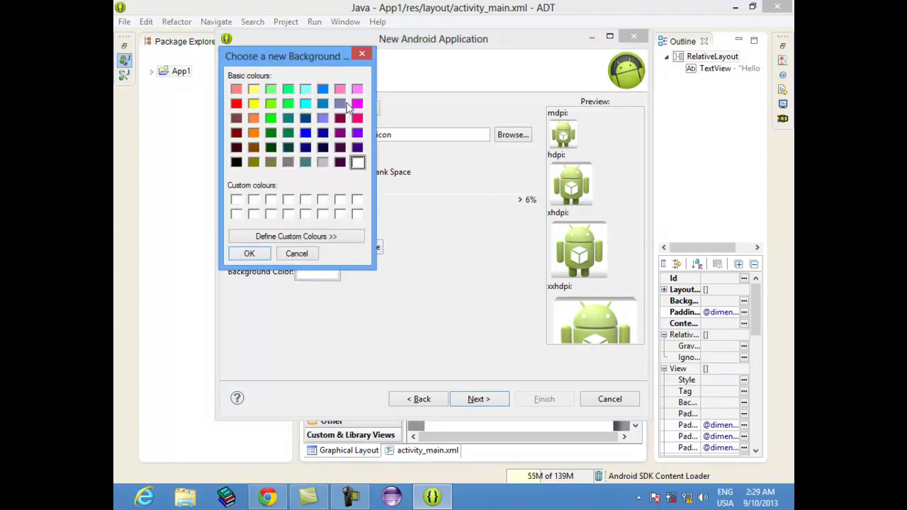
left_click(313, 259)
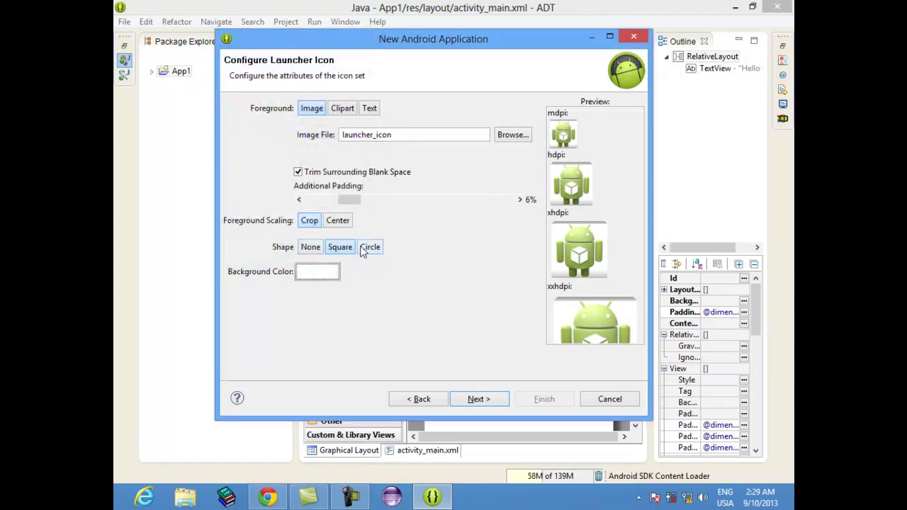
left_click(367, 249)
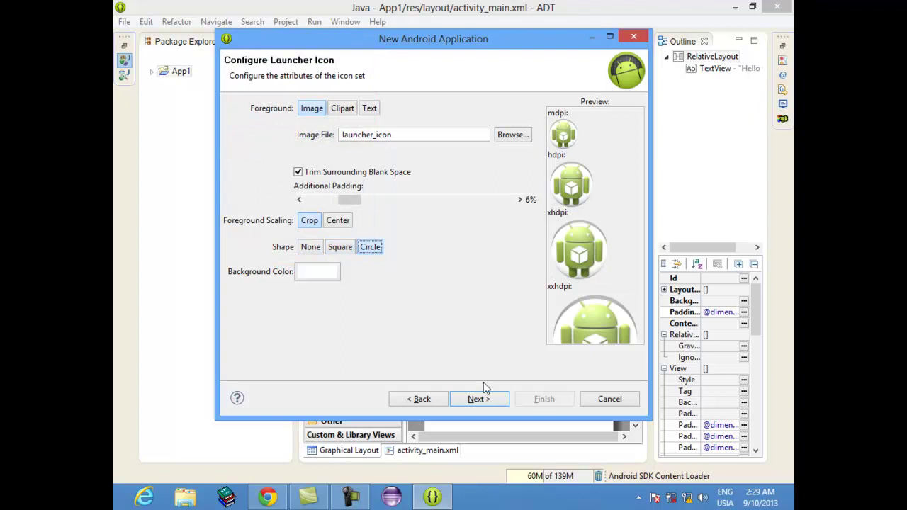
left_click(492, 401)
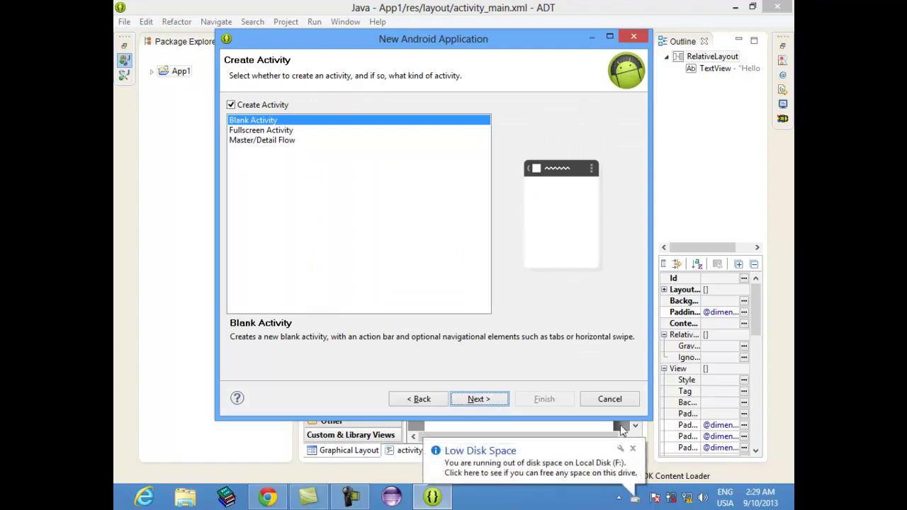
Preview the Fullscreen Activity and Master/Detail Flow templates, and create the project's activity as a Blank Activity.
left_click(632, 449)
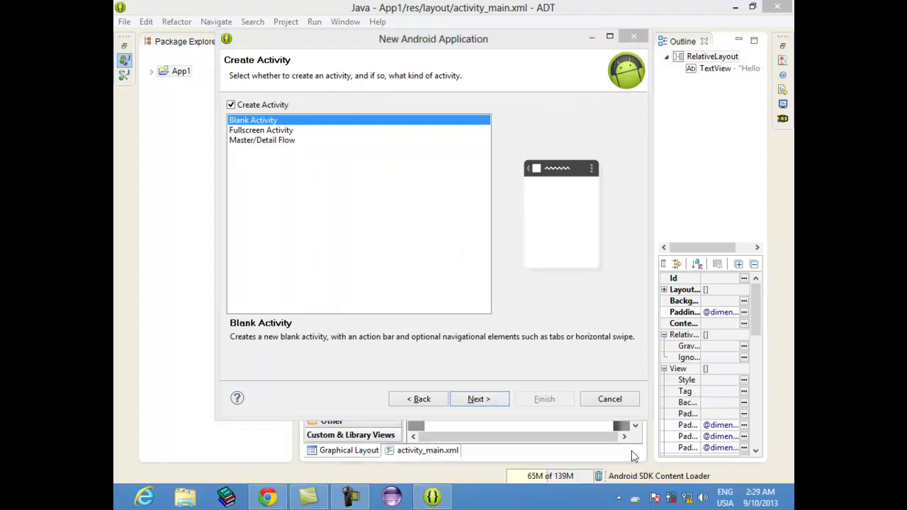
left_click(327, 132)
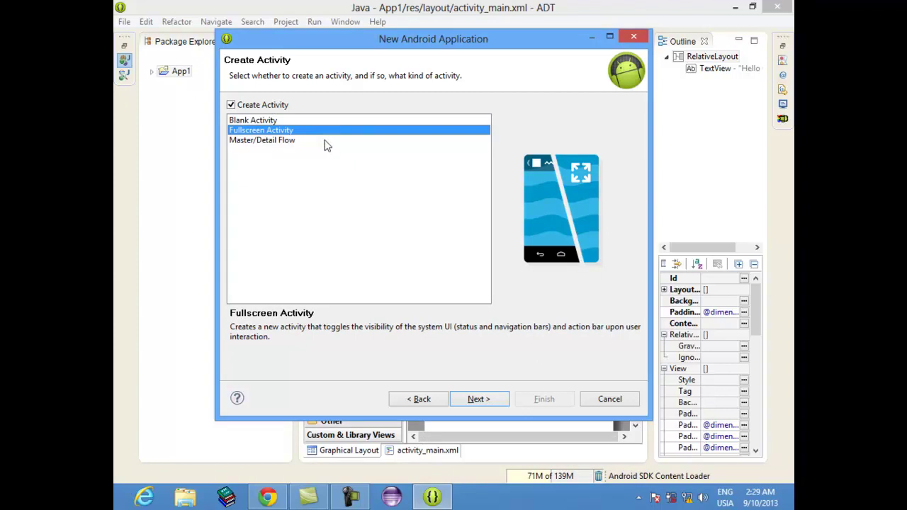
left_click(323, 146)
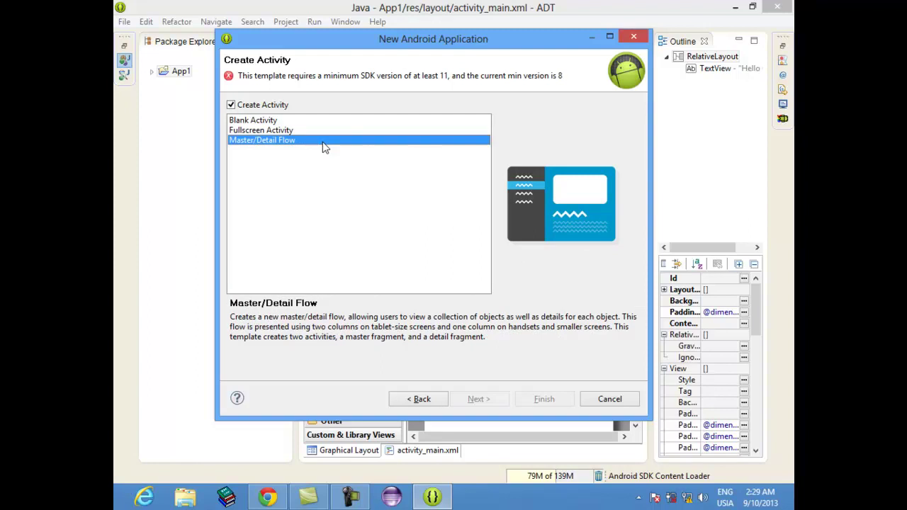
left_click(308, 124)
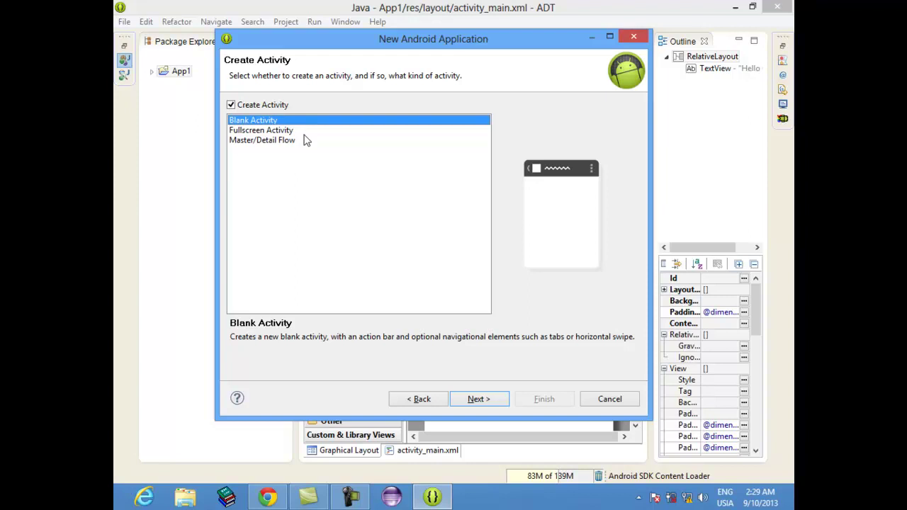
left_click(488, 402)
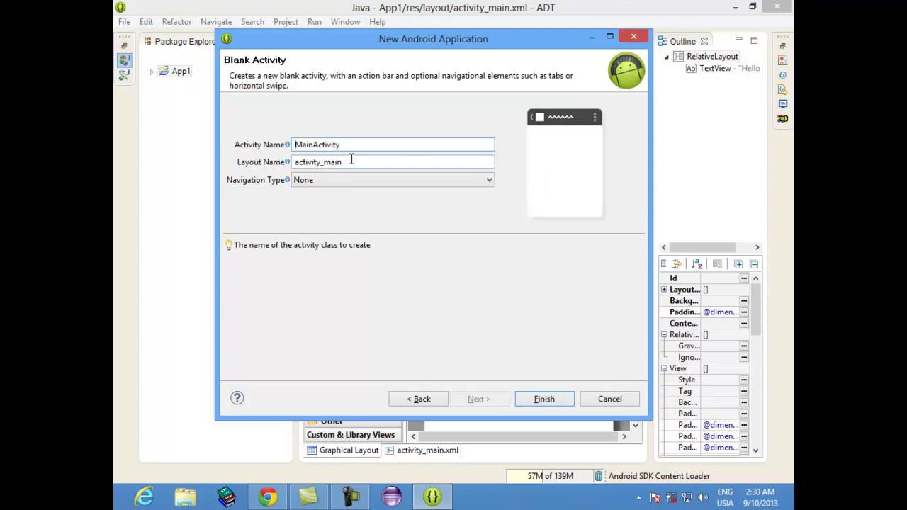
Keep the activity name MainActivity, layout name activity_main and navigation type None, and finish creating the App2 project.
left_click_drag(348, 146, 289, 145)
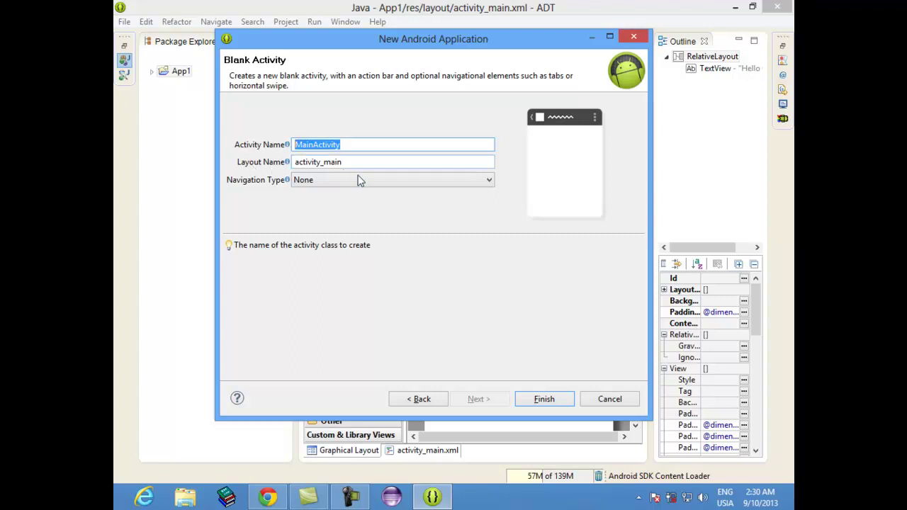
left_click_drag(356, 163, 257, 142)
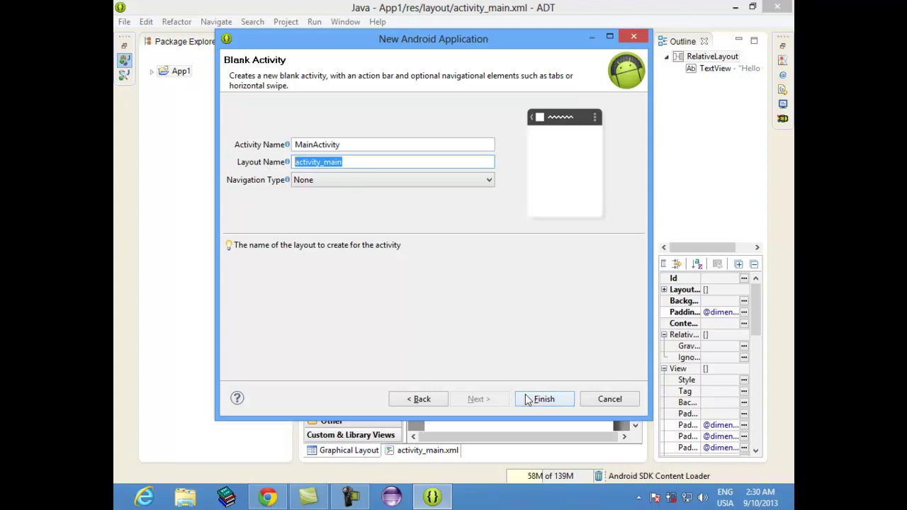
left_click(457, 183)
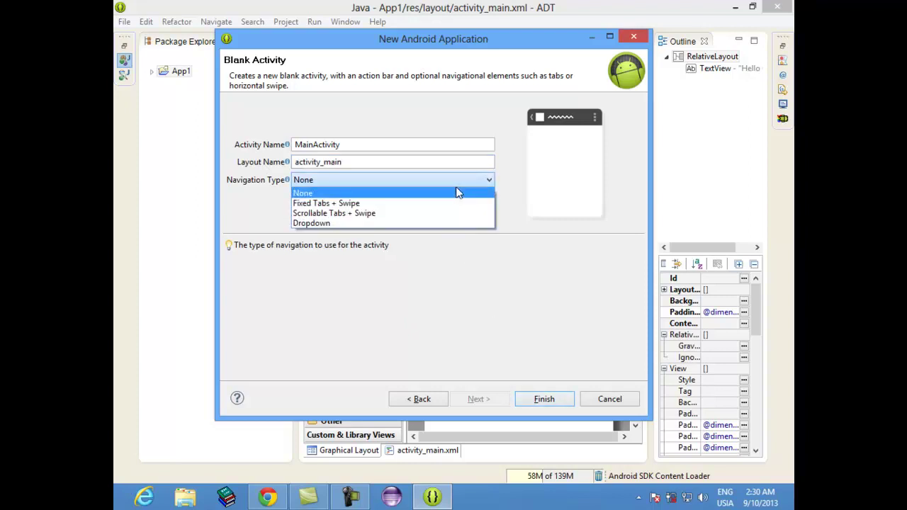
left_click(410, 185)
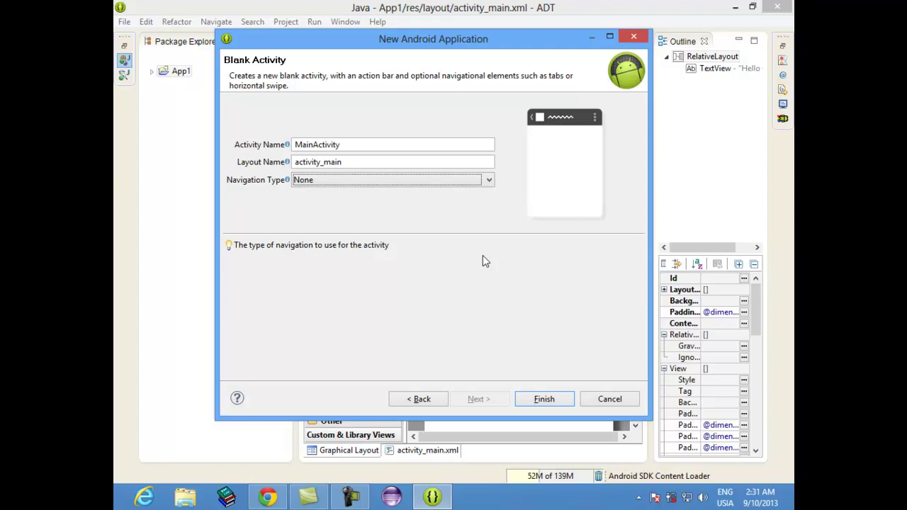
left_click(546, 403)
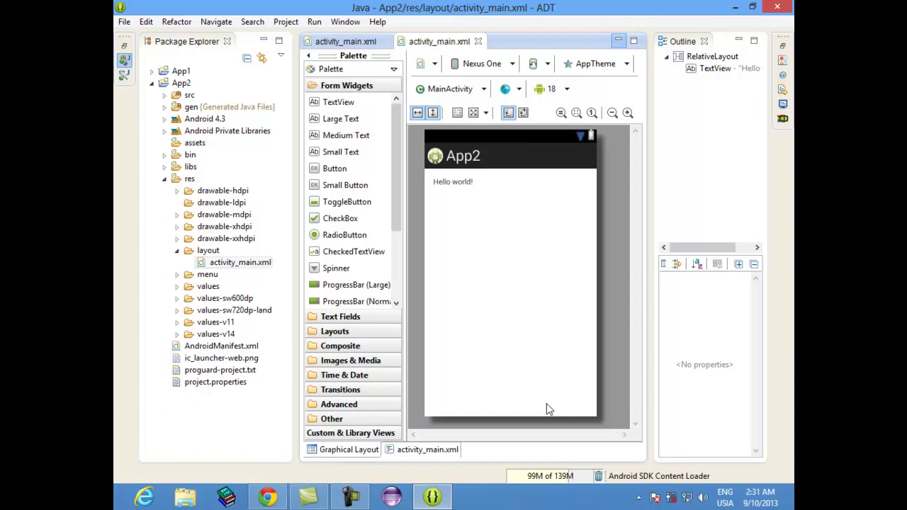
Close App1's activity_main.xml layout, collapse the App2 project tree, and close the App1 project.
left_click(330, 42)
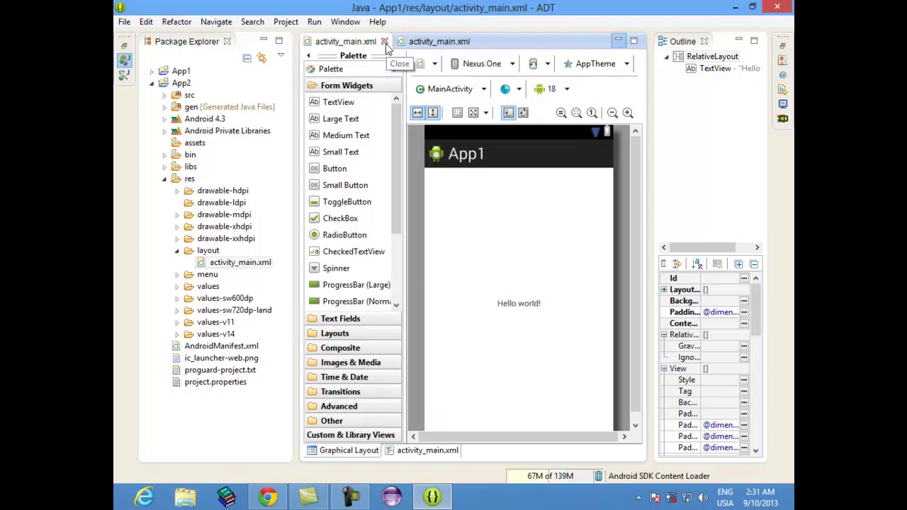
left_click(385, 42)
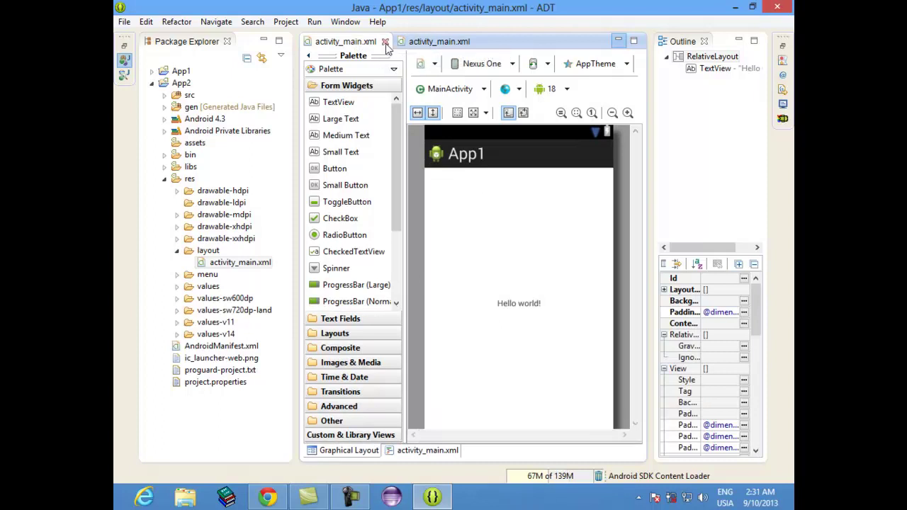
left_click(152, 83)
left_click(177, 73)
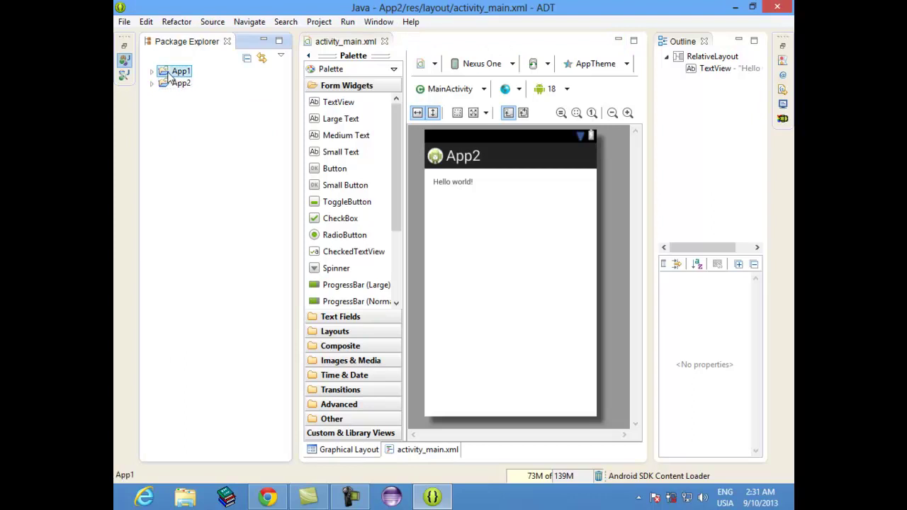
right_click(169, 78)
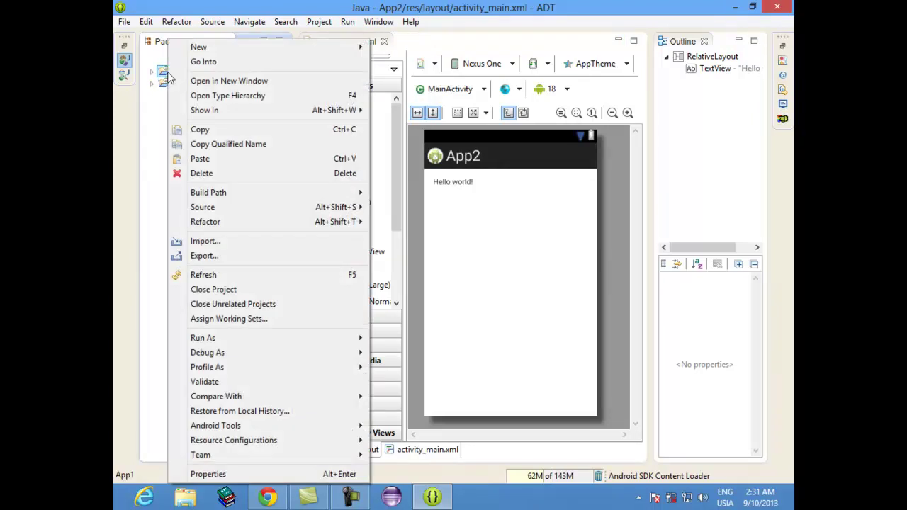
left_click(227, 289)
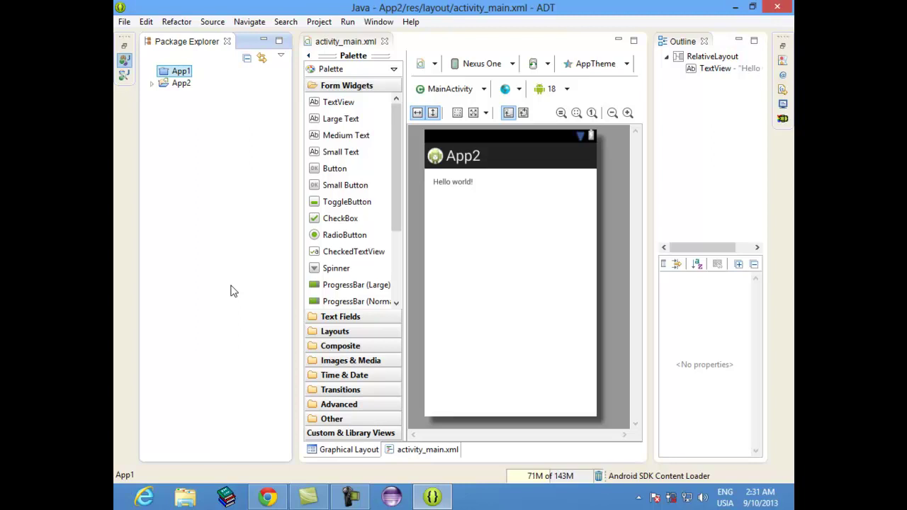
Narrow the Package Explorer to give the layout editor more room, and expand the App2 project to list its top-level folders and files.
left_click(179, 85)
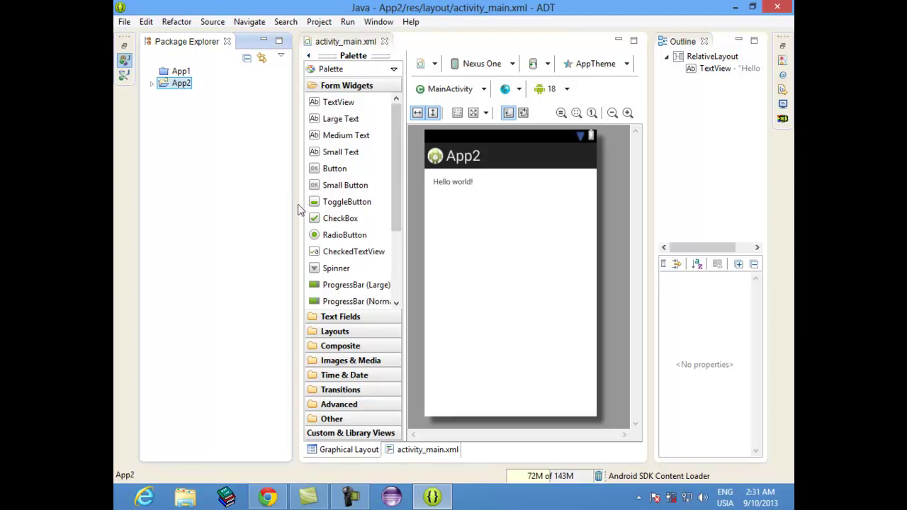
left_click_drag(296, 222, 264, 222)
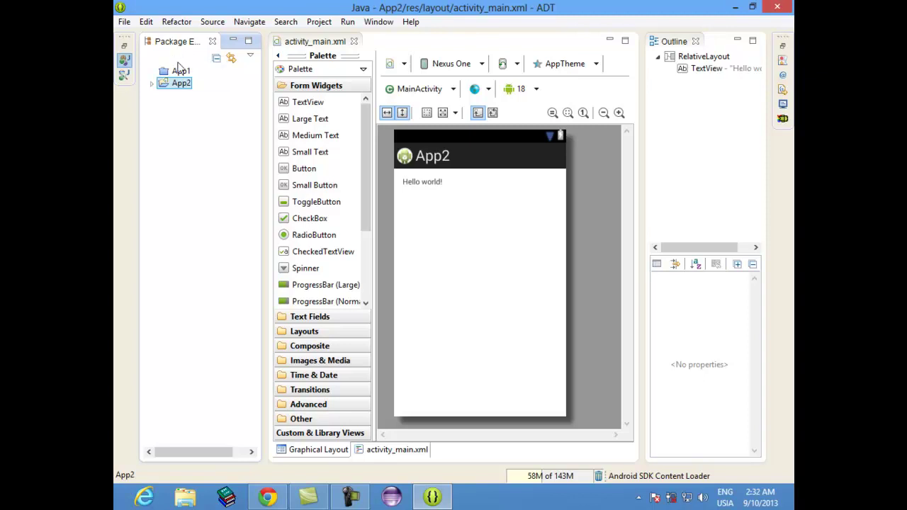
left_click(152, 84)
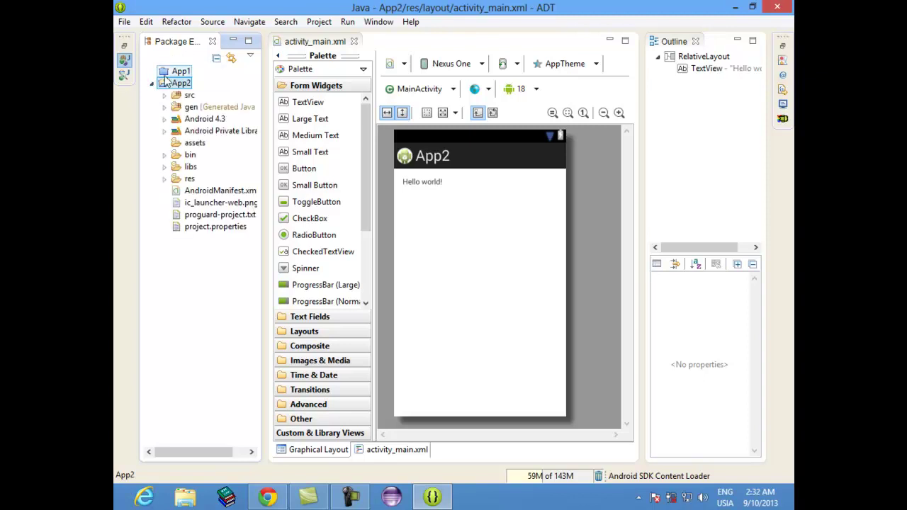
left_click(152, 84)
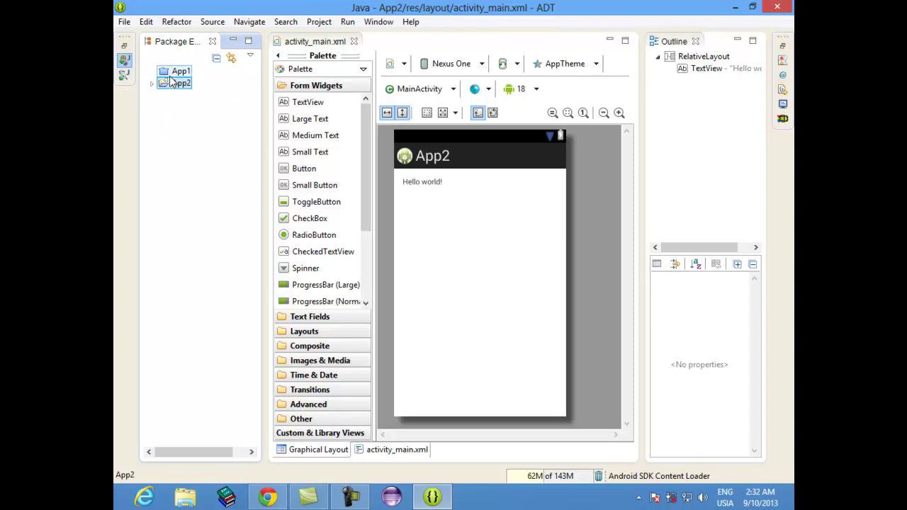
left_click(152, 84)
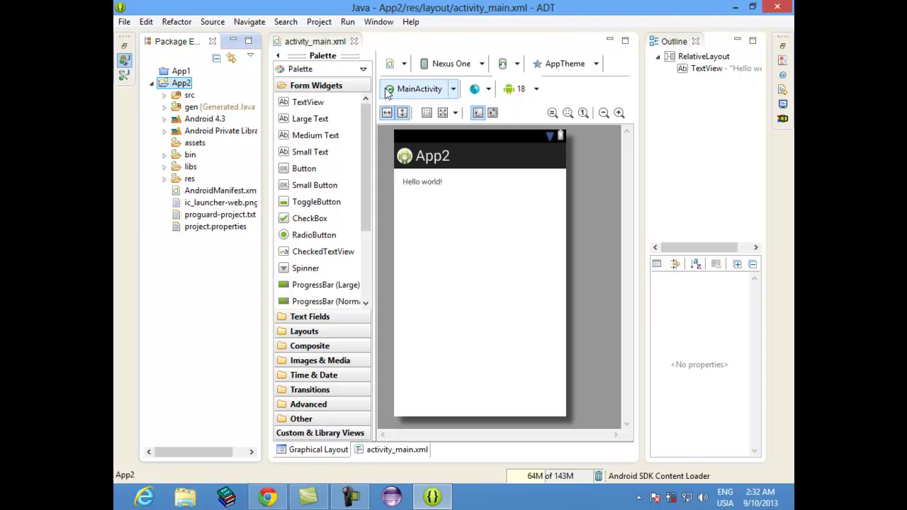
left_click(321, 92)
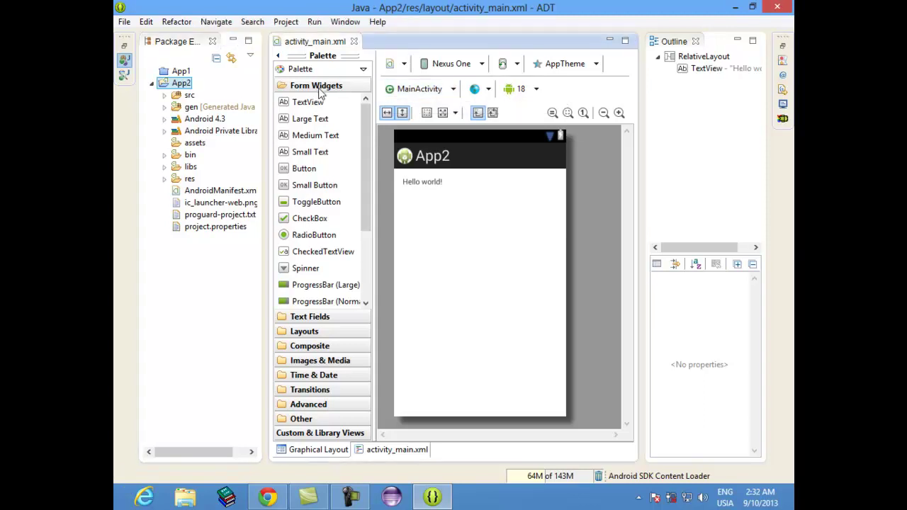